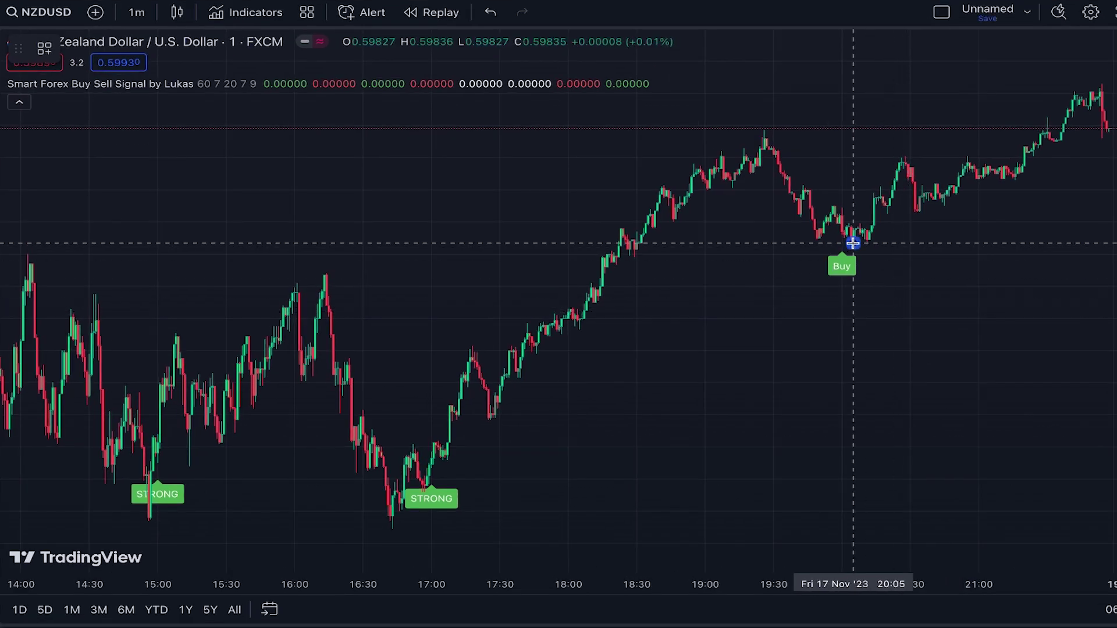
# Box the trades from the Buy signal and the STRONG signals near 17:00, 15:00 and 11:00.
pyautogui.moveTo(852, 243); pyautogui.dragTo(1043, 76)
pyautogui.click(641, 349)
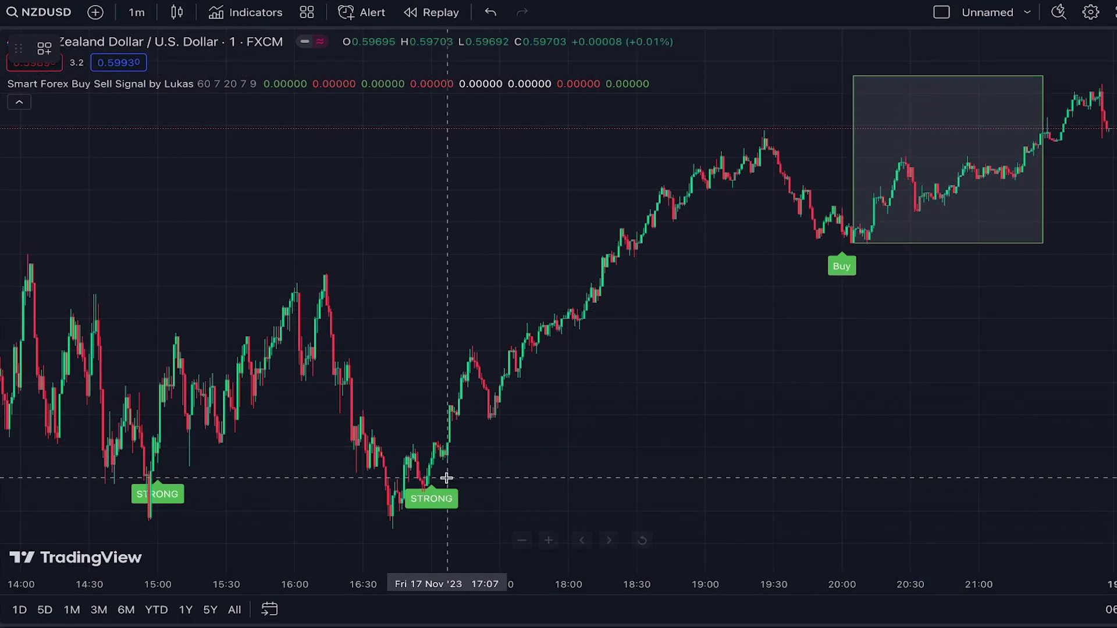
pyautogui.moveTo(428, 482)
pyautogui.mouseDown()
pyautogui.moveTo(729, 174)
pyautogui.moveTo(843, 110)
pyautogui.moveTo(976, 77)
pyautogui.mouseUp()
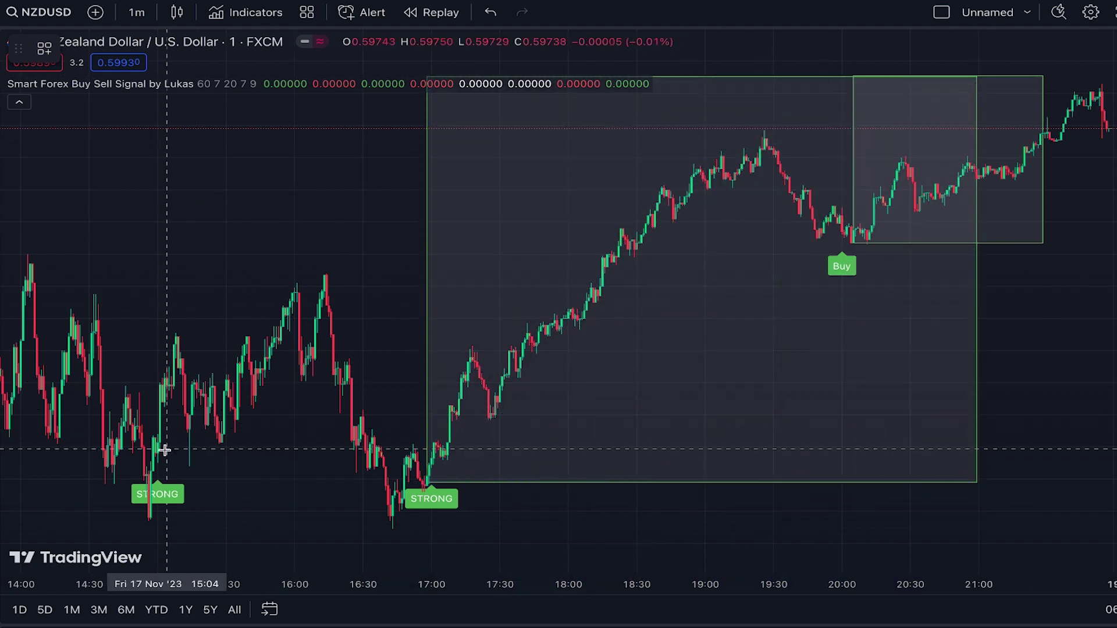
pyautogui.moveTo(158, 451); pyautogui.dragTo(327, 281)
pyautogui.hscroll(-10, 327, 273)
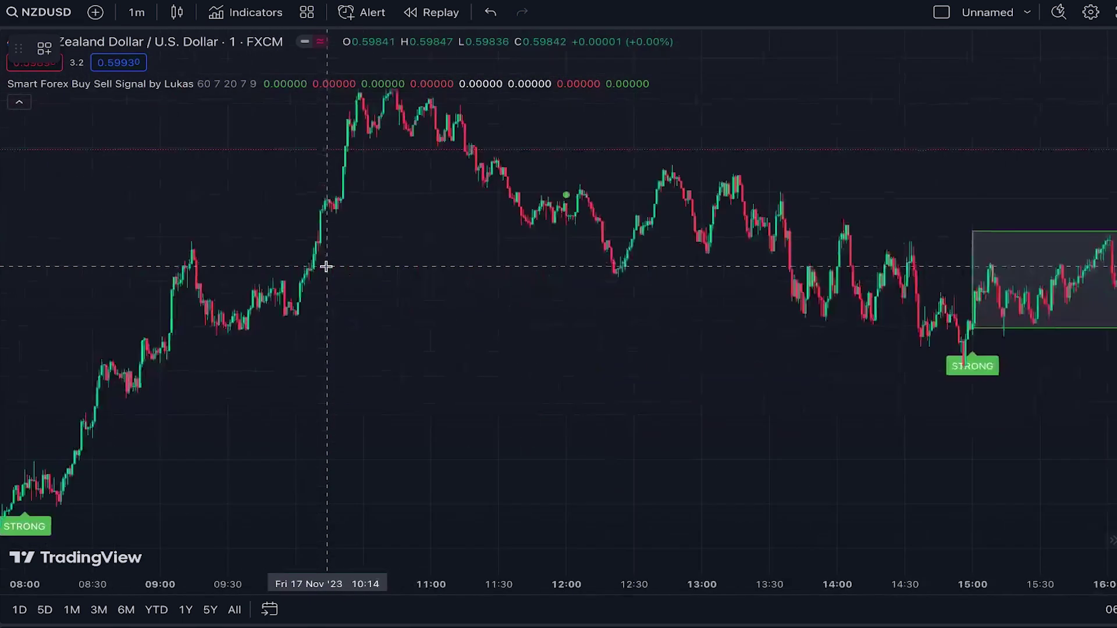
pyautogui.moveTo(300, 443); pyautogui.dragTo(736, 93)
# Box the drops from the 07:00 STRONG and 06:00/04:00 Sell signals, and circle a Buy peak.
pyautogui.hscroll(-8, 571, 313)
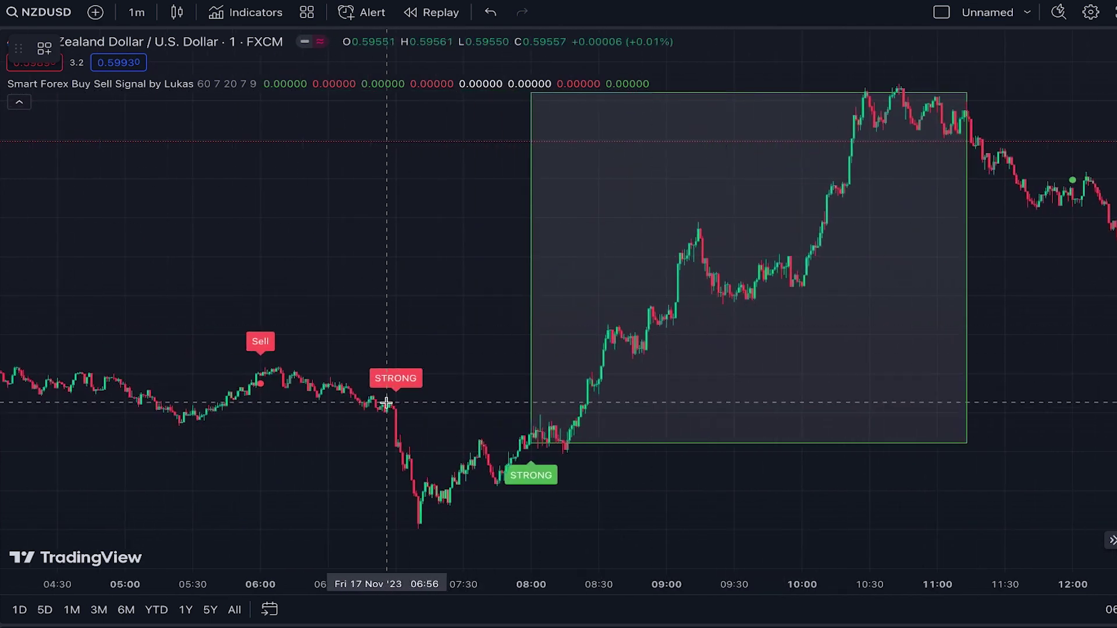
pyautogui.moveTo(396, 409)
pyautogui.mouseDown()
pyautogui.moveTo(504, 534)
pyautogui.moveTo(518, 523)
pyautogui.mouseUp()
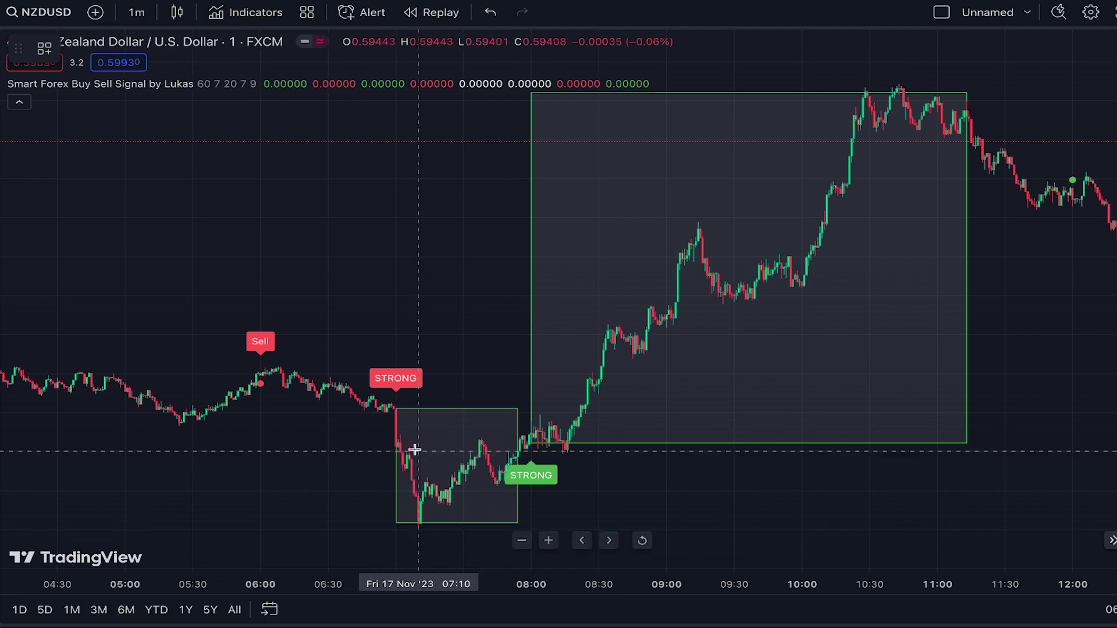
pyautogui.moveTo(265, 375); pyautogui.dragTo(436, 519)
pyautogui.hscroll(-6, 433, 519)
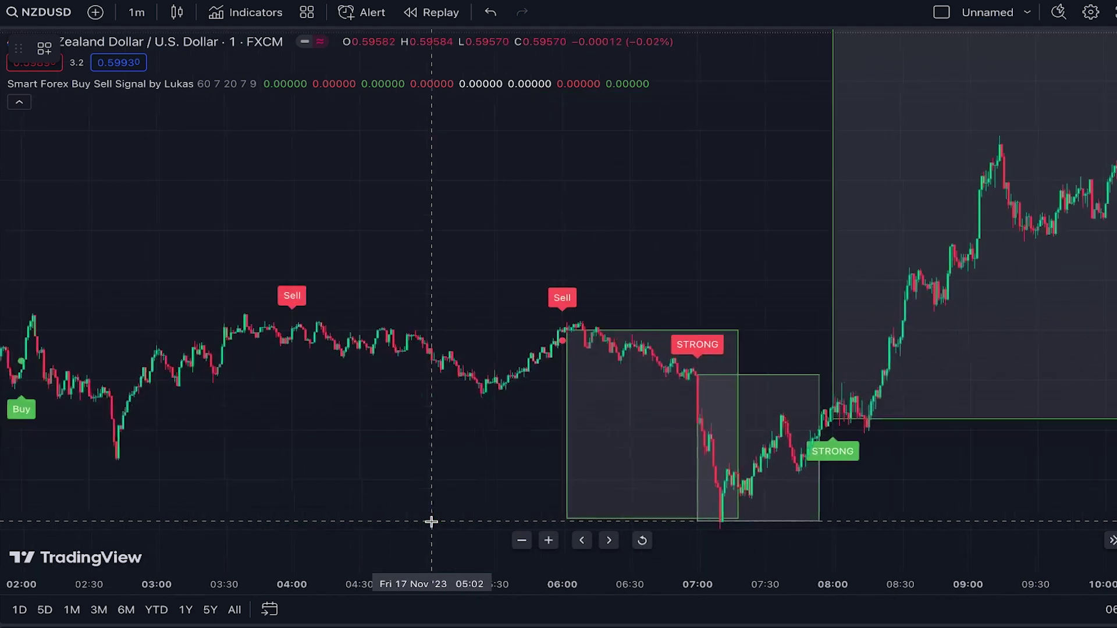
pyautogui.moveTo(297, 332)
pyautogui.mouseDown()
pyautogui.moveTo(507, 411)
pyautogui.moveTo(717, 519)
pyautogui.mouseUp()
pyautogui.hscroll(-10, 718, 518)
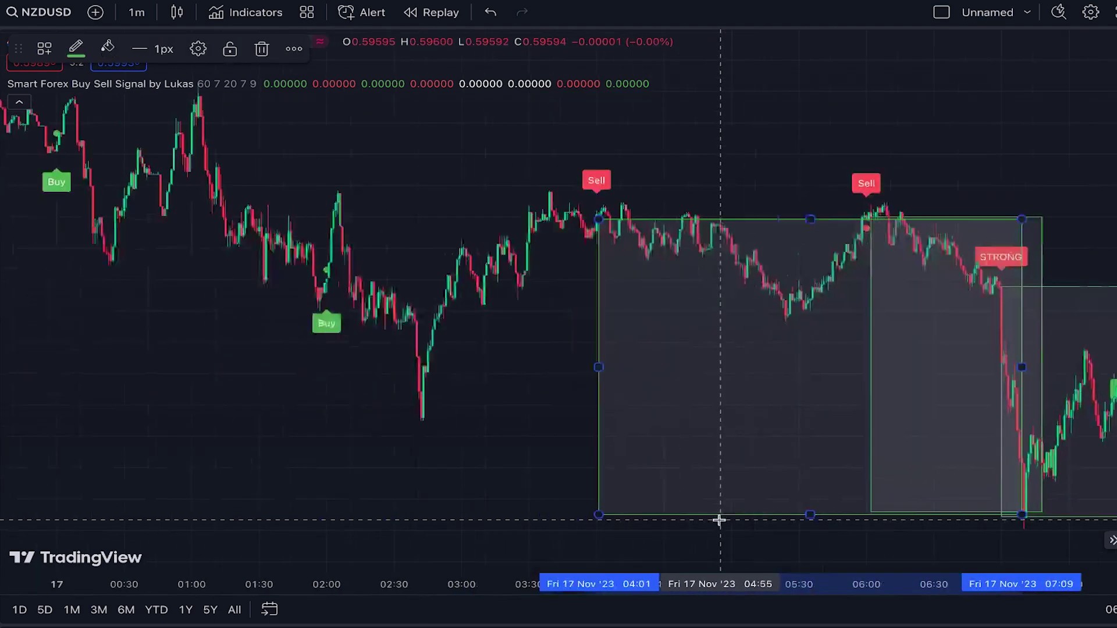
pyautogui.moveTo(647, 286); pyautogui.dragTo(649, 284)
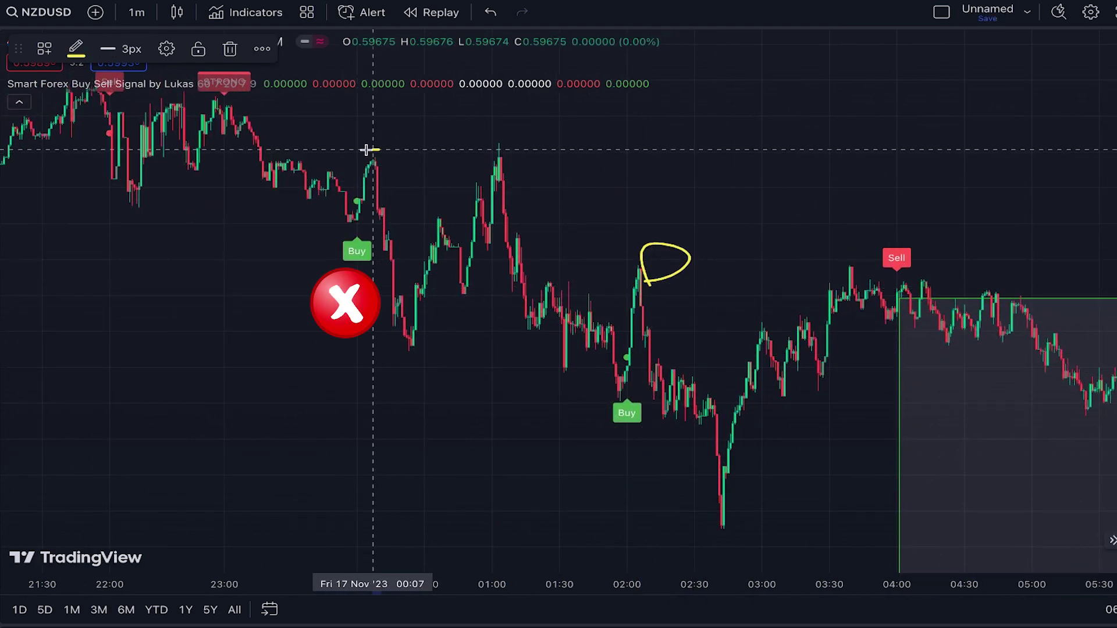
# Add a second yellow circle, then box the STRONG and Sell signal trades from 22:00 back to 19:00.
pyautogui.moveTo(369, 149); pyautogui.dragTo(374, 152)
pyautogui.hscroll(-10, 374, 157)
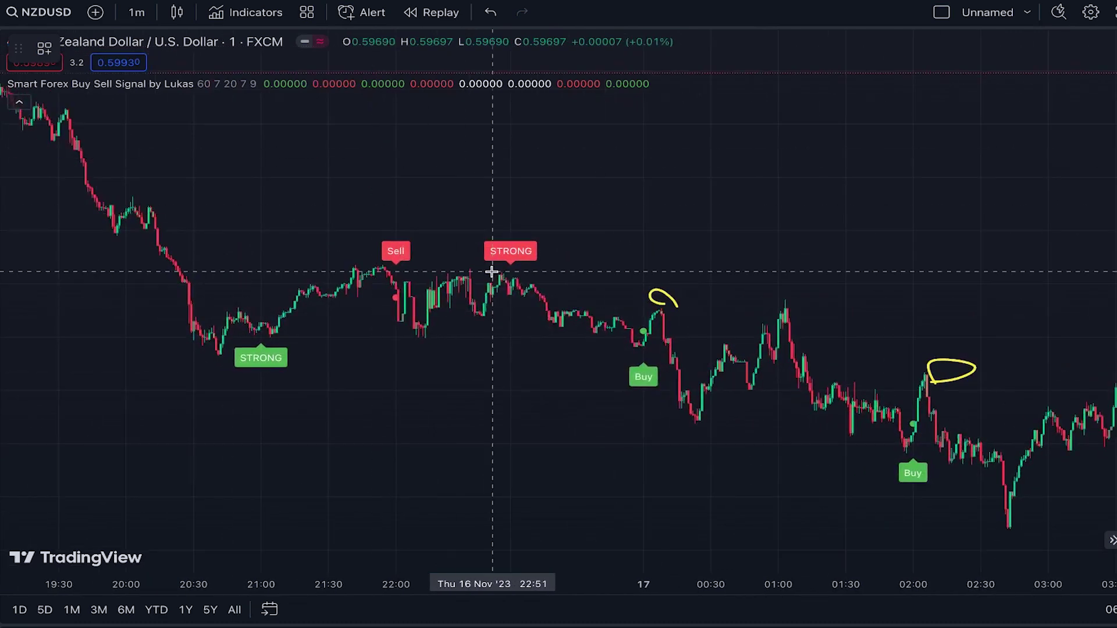
pyautogui.moveTo(510, 276)
pyautogui.mouseDown()
pyautogui.moveTo(701, 392)
pyautogui.moveTo(989, 520)
pyautogui.moveTo(1002, 539)
pyautogui.moveTo(1018, 530)
pyautogui.mouseUp()
pyautogui.moveTo(404, 269)
pyautogui.mouseDown()
pyautogui.moveTo(905, 431)
pyautogui.moveTo(1046, 524)
pyautogui.mouseUp()
pyautogui.moveTo(256, 332); pyautogui.dragTo(387, 266)
pyautogui.hscroll(-10, 405, 249)
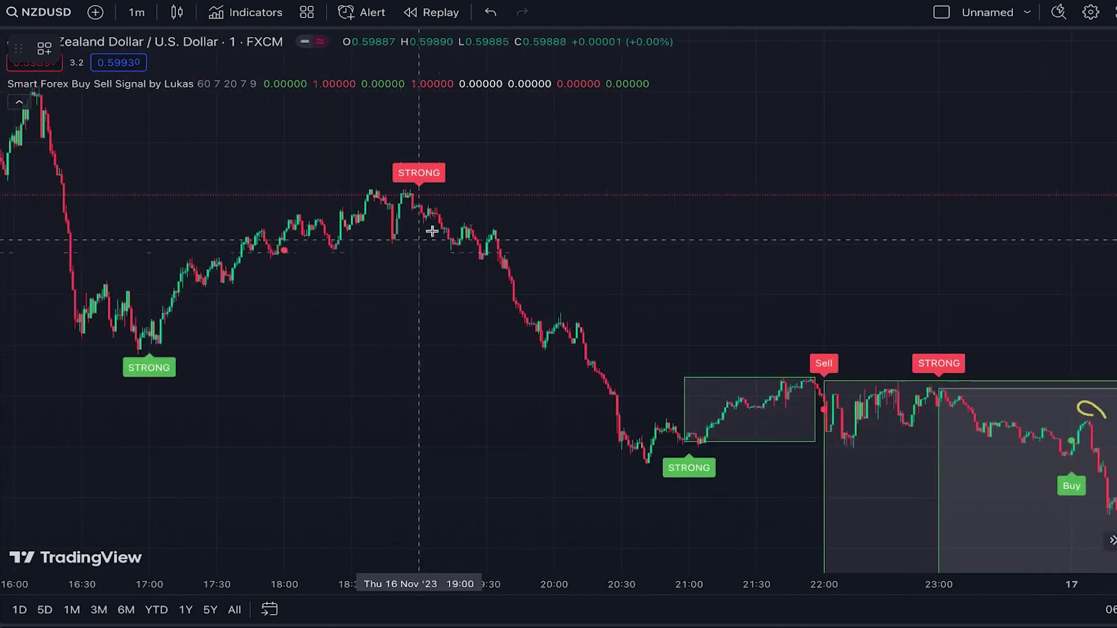
pyautogui.moveTo(419, 197); pyautogui.dragTo(686, 463)
# Box the trades from the STRONG signals near 17:00, 14:00 and 13:00.
pyautogui.moveTo(148, 342); pyautogui.dragTo(419, 194)
pyautogui.hscroll(-10, 411, 187)
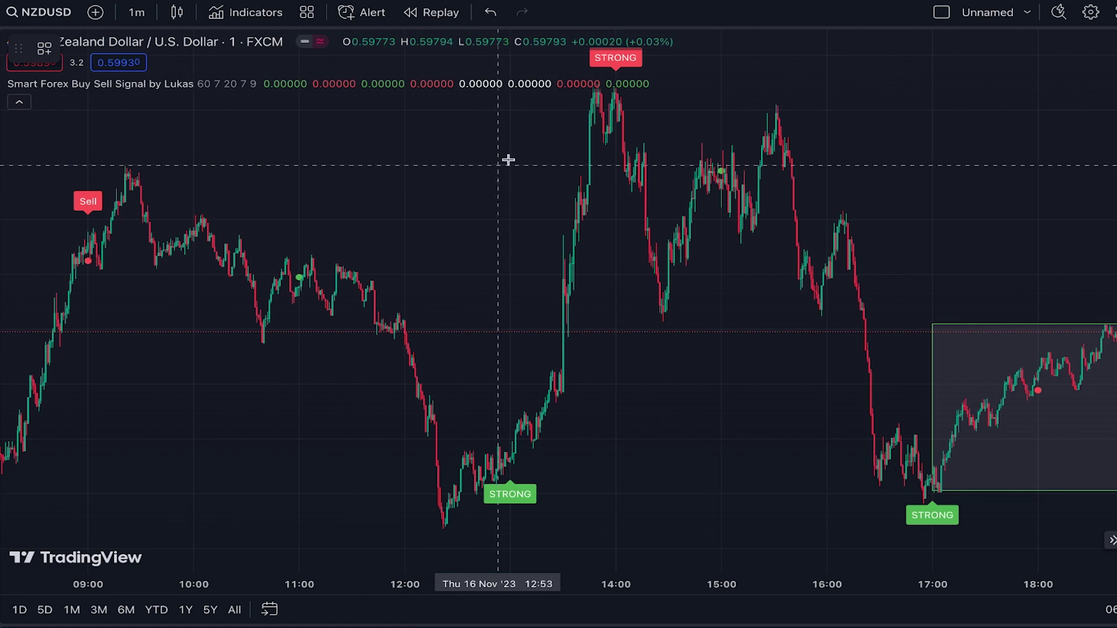
pyautogui.moveTo(618, 95)
pyautogui.mouseDown()
pyautogui.moveTo(752, 195)
pyautogui.moveTo(862, 337)
pyautogui.moveTo(983, 444)
pyautogui.moveTo(1004, 501)
pyautogui.mouseUp()
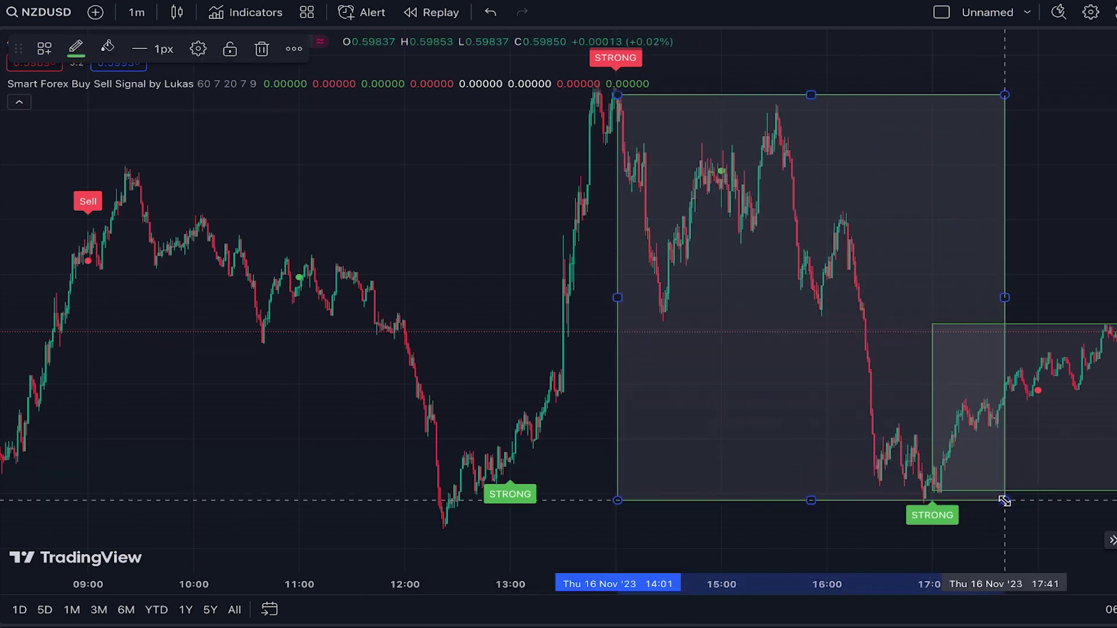
pyautogui.hotkey('alt', 'shift', 'r')
pyautogui.moveTo(512, 459)
pyautogui.mouseDown()
pyautogui.moveTo(558, 411)
pyautogui.moveTo(621, 233)
pyautogui.moveTo(698, 95)
pyautogui.moveTo(723, 85)
pyautogui.mouseUp()
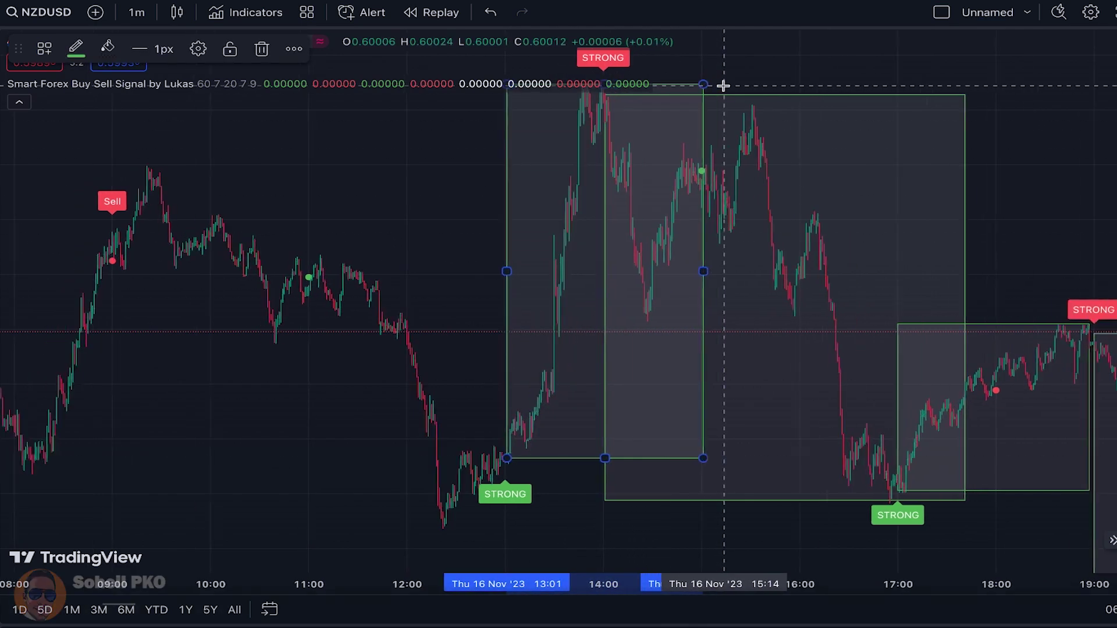
# Delete all the drawn trade boxes from the chart.
pyautogui.hscroll(15, 723, 85)
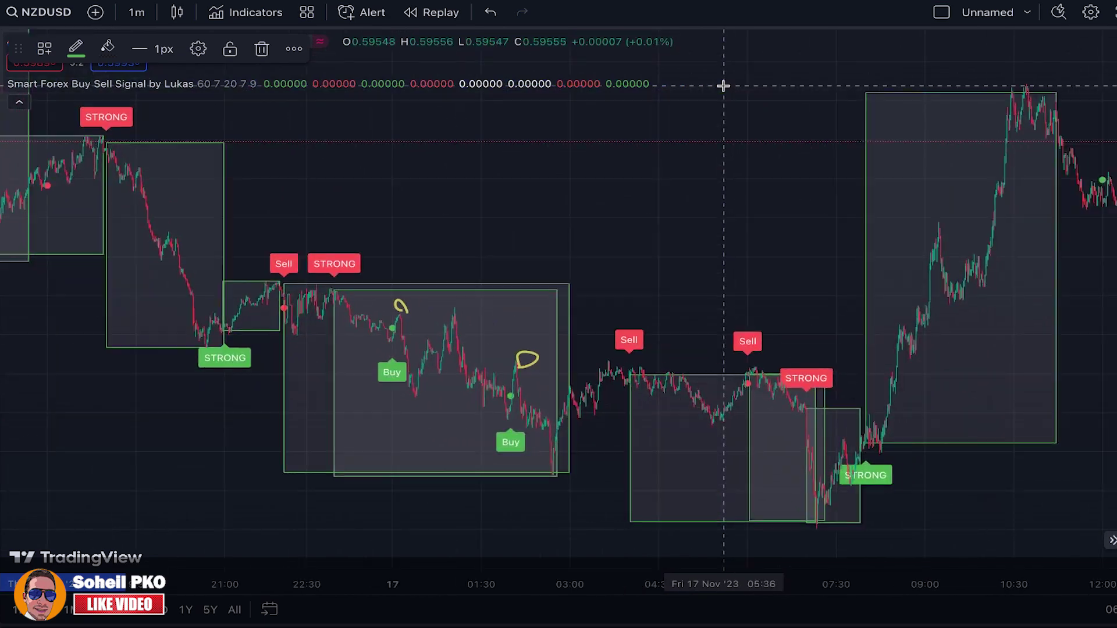
pyautogui.hscroll(20, 723, 85)
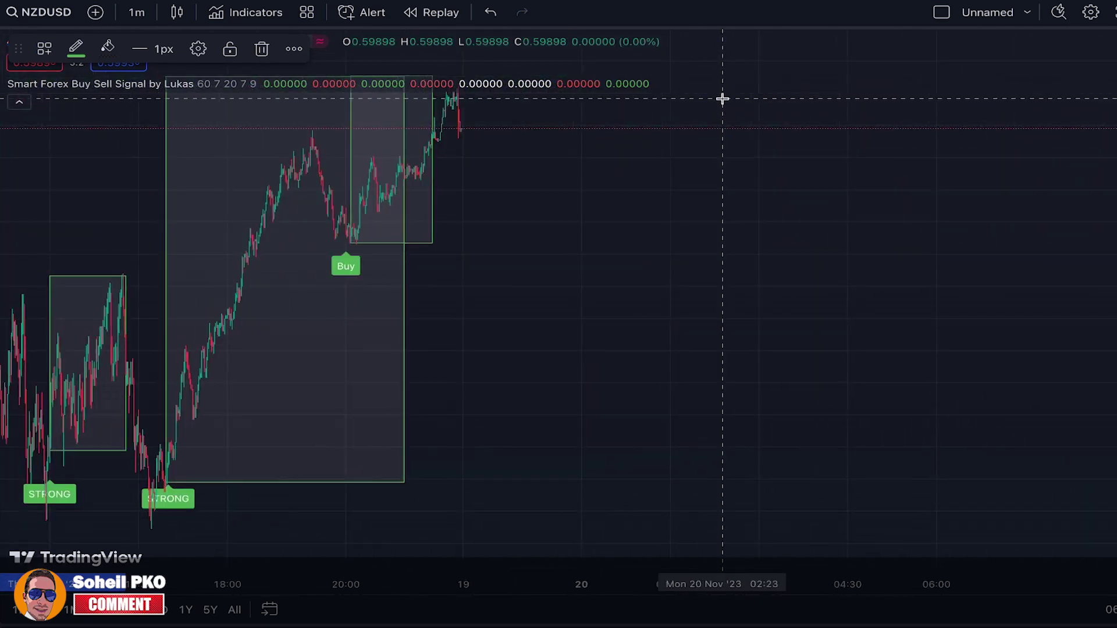
pyautogui.hscroll(-15, 723, 99)
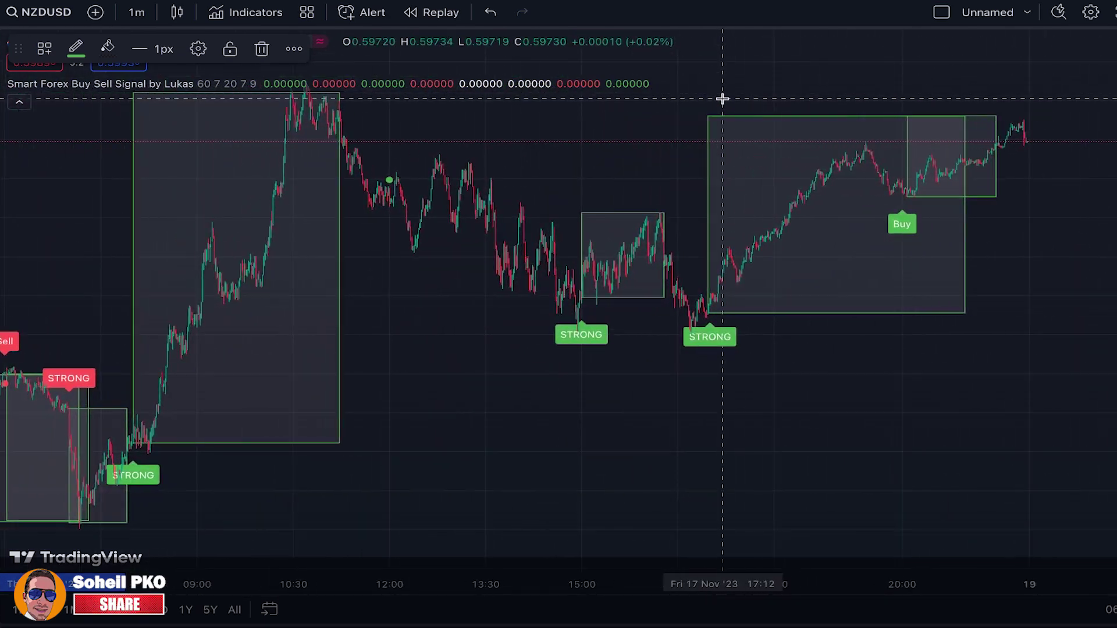
pyautogui.scroll(5, 723, 99)
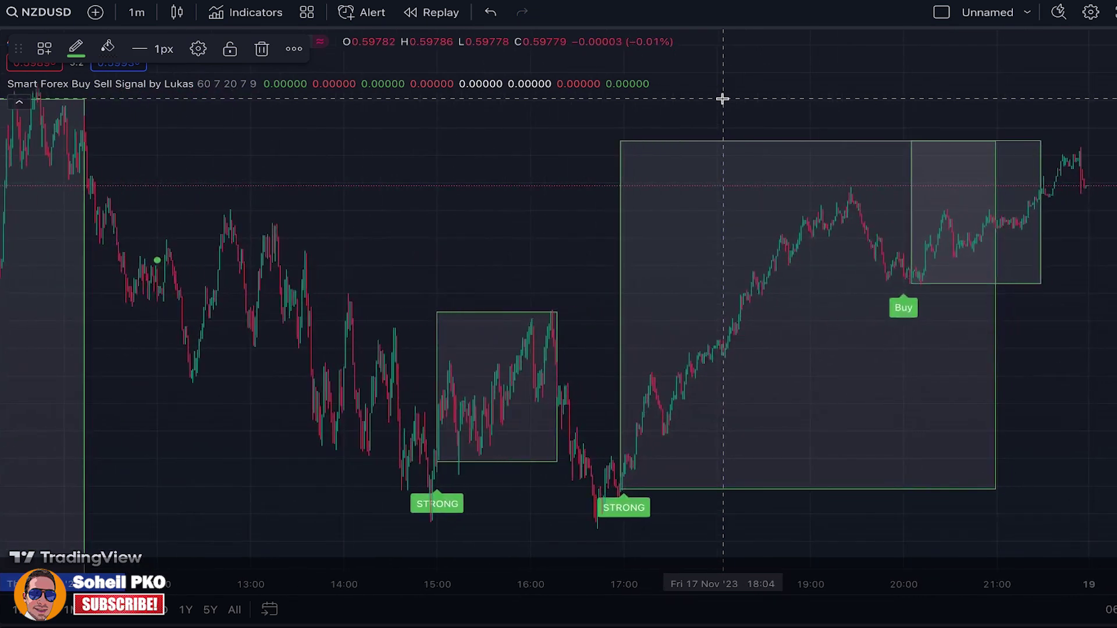
pyautogui.press('Delete')
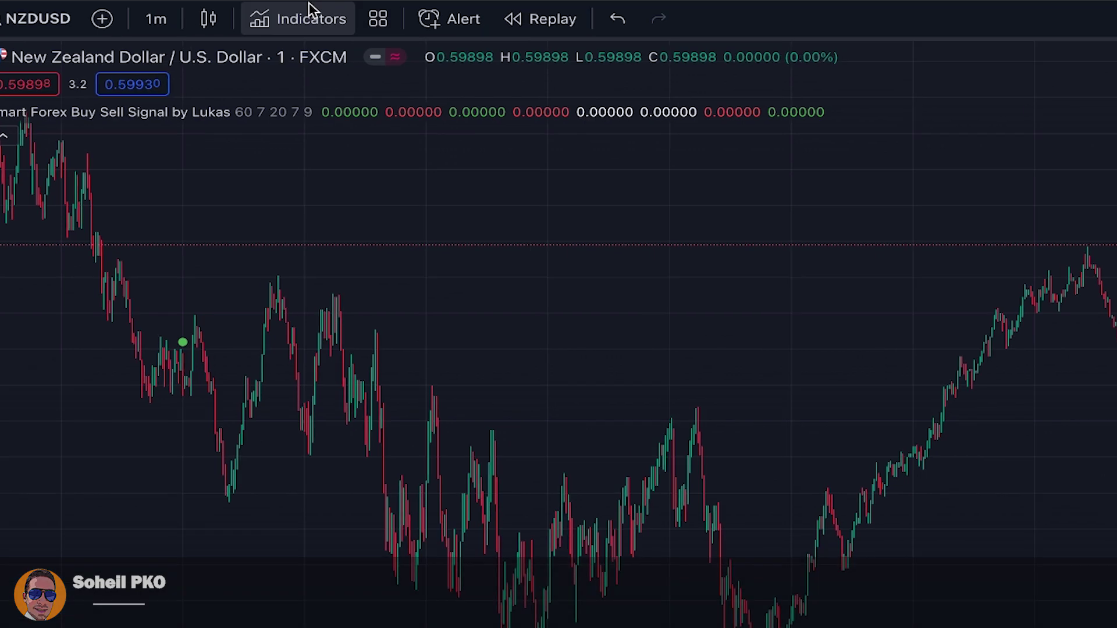
# Find the Smart Forex Buy Sell Signal by Lukas indicator and open its settings (Timeframe 1 hour, Signal Filter 7).
pyautogui.click(311, 21)
pyautogui.write('Smart Forex Buy Sell Signal by Lukas')
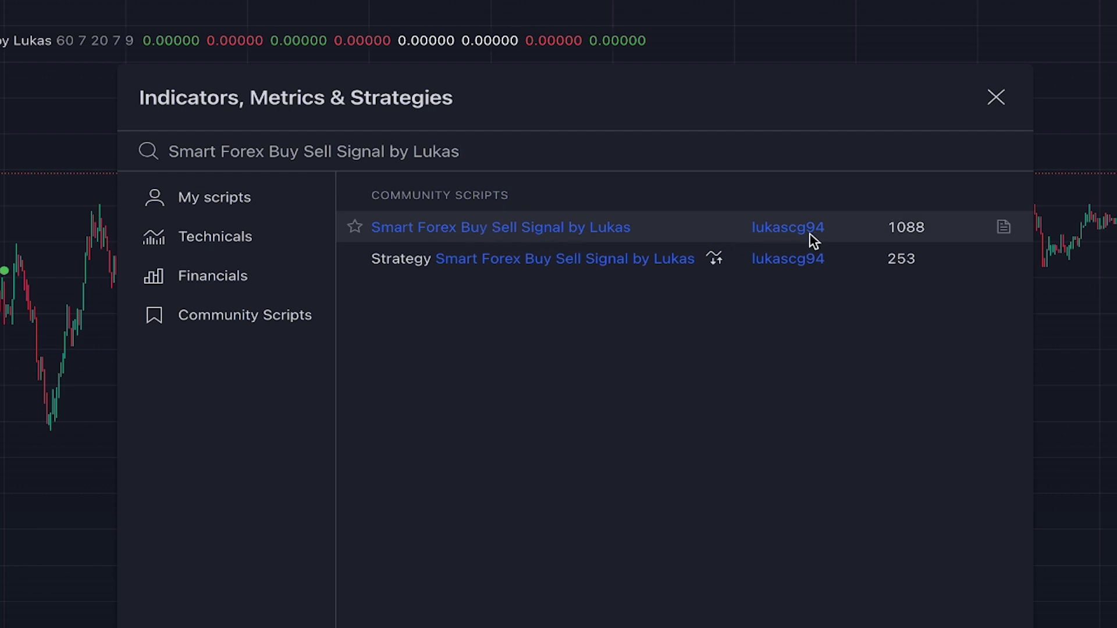
pyautogui.click(998, 98)
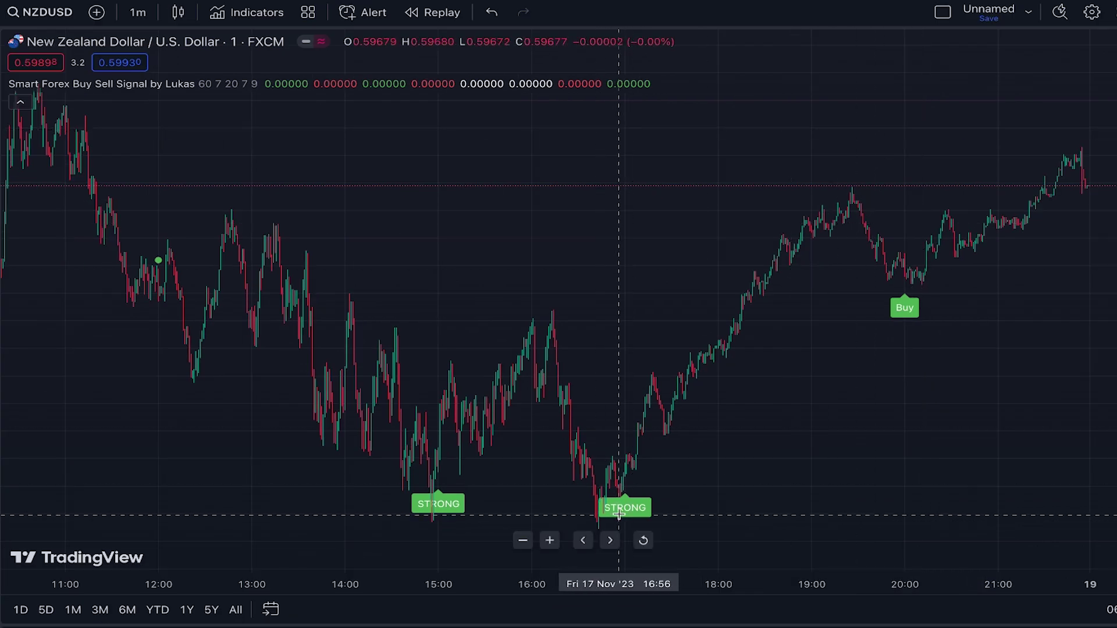
pyautogui.scroll(-5, 619, 513)
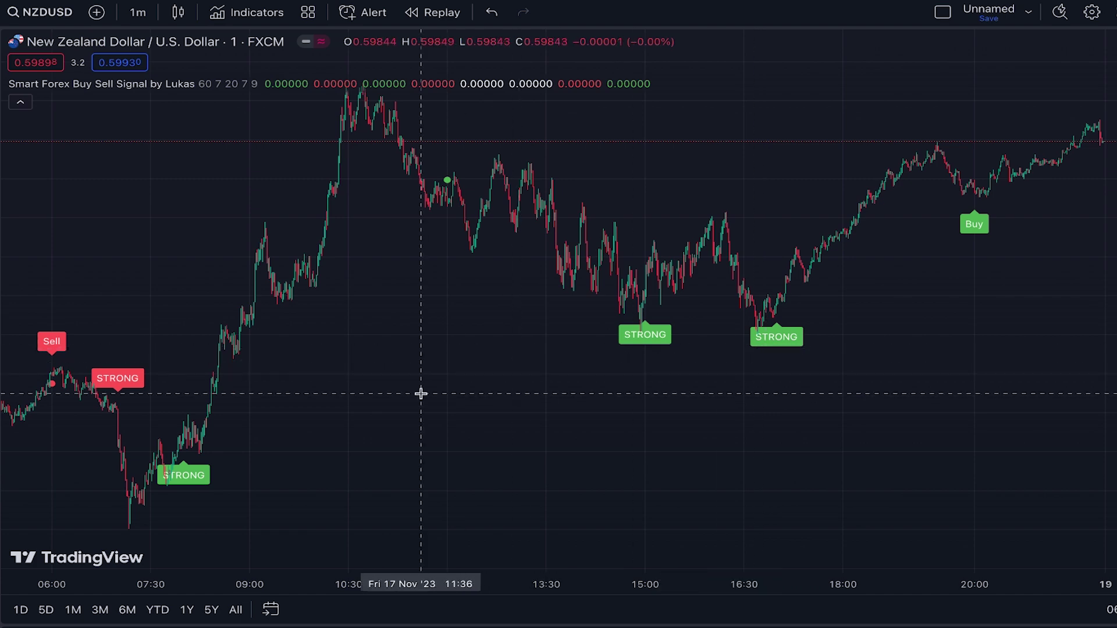
pyautogui.moveTo(191, 87)
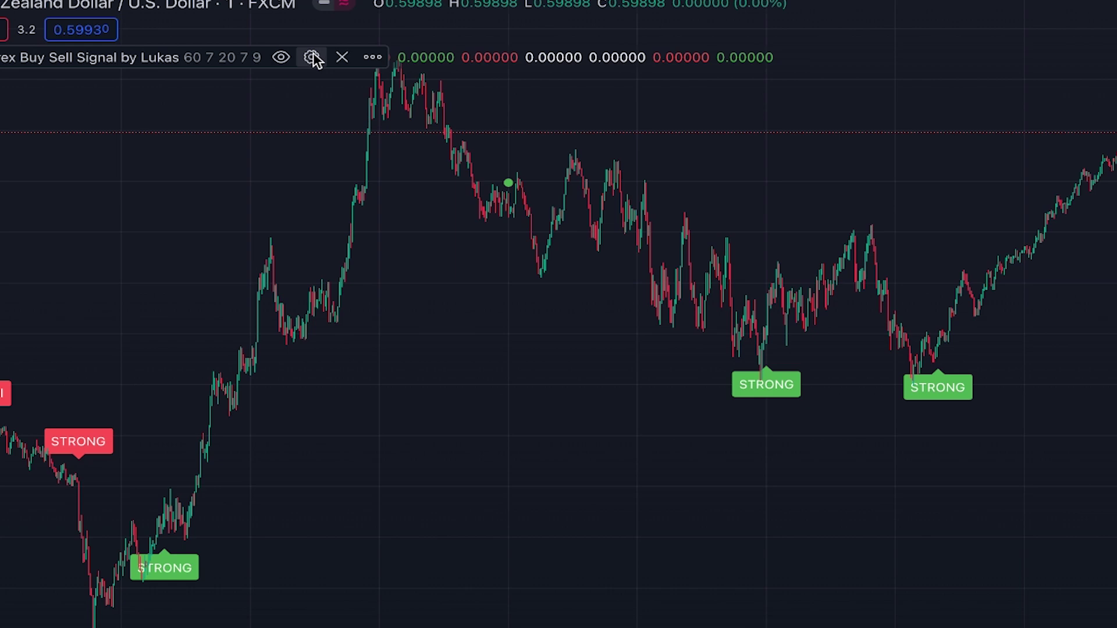
pyautogui.click(312, 57)
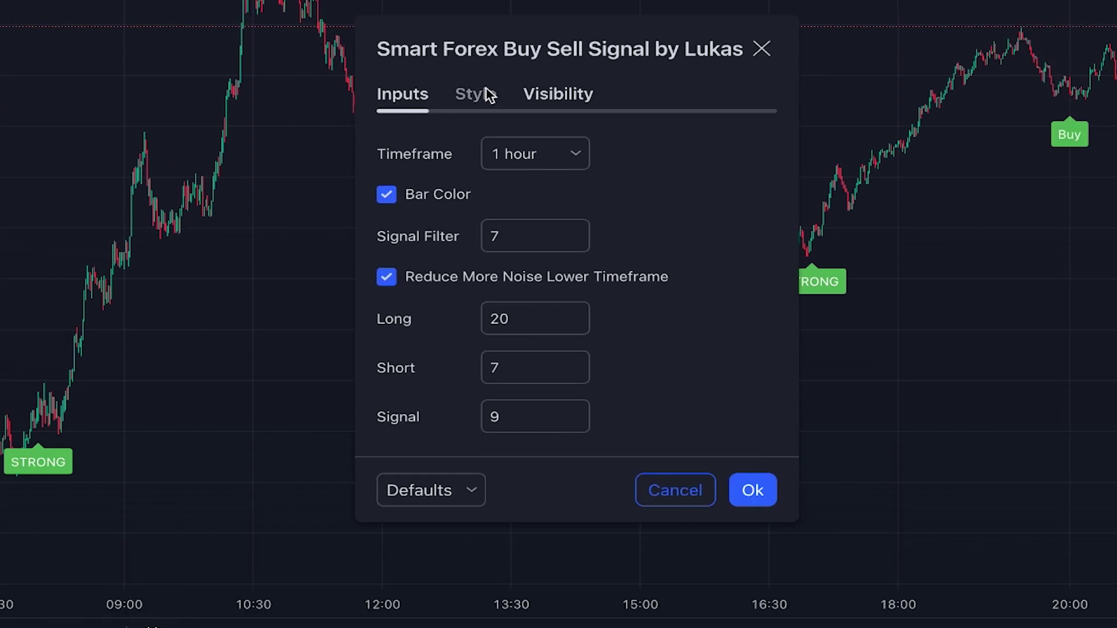
# Turn off Spec Buy and Spec Sell on the indicator's Style tab and apply.
pyautogui.click(489, 95)
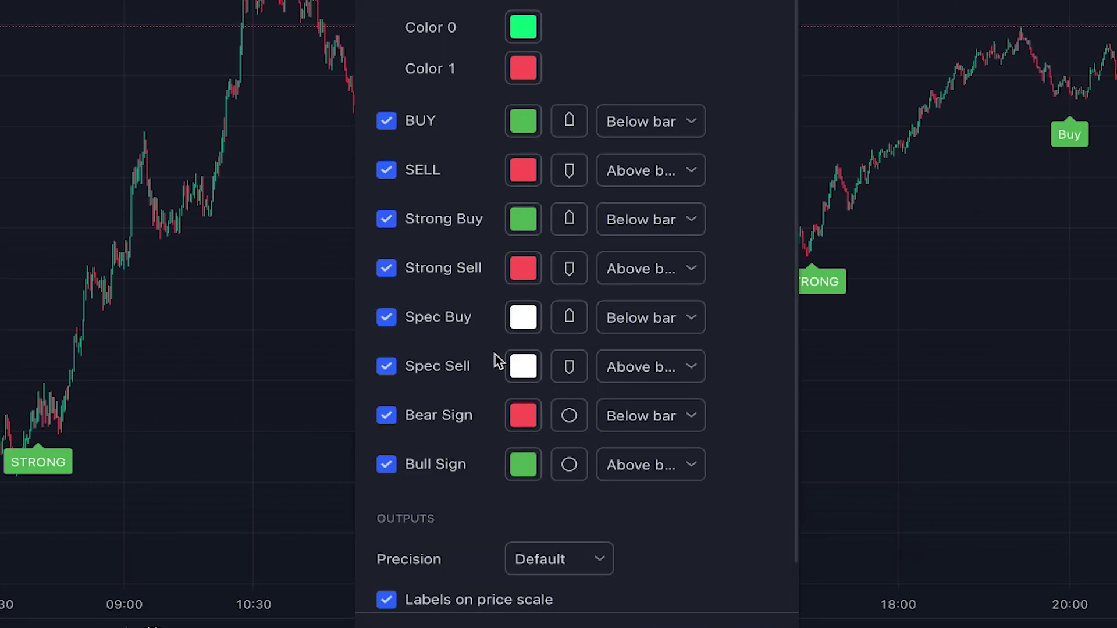
pyautogui.click(391, 320)
pyautogui.click(393, 369)
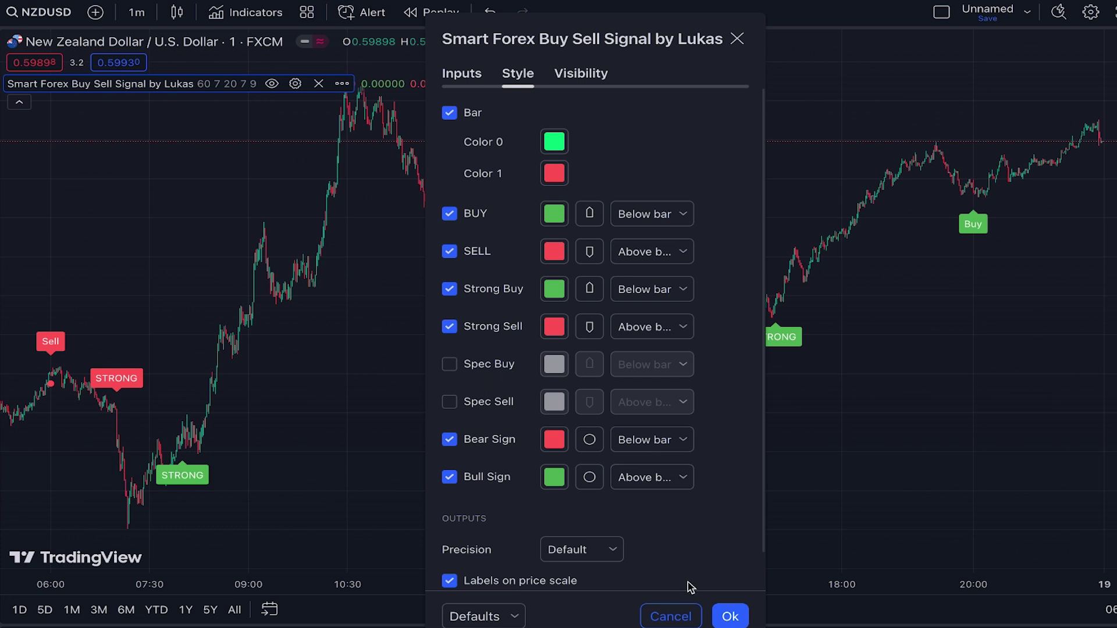
pyautogui.click(729, 614)
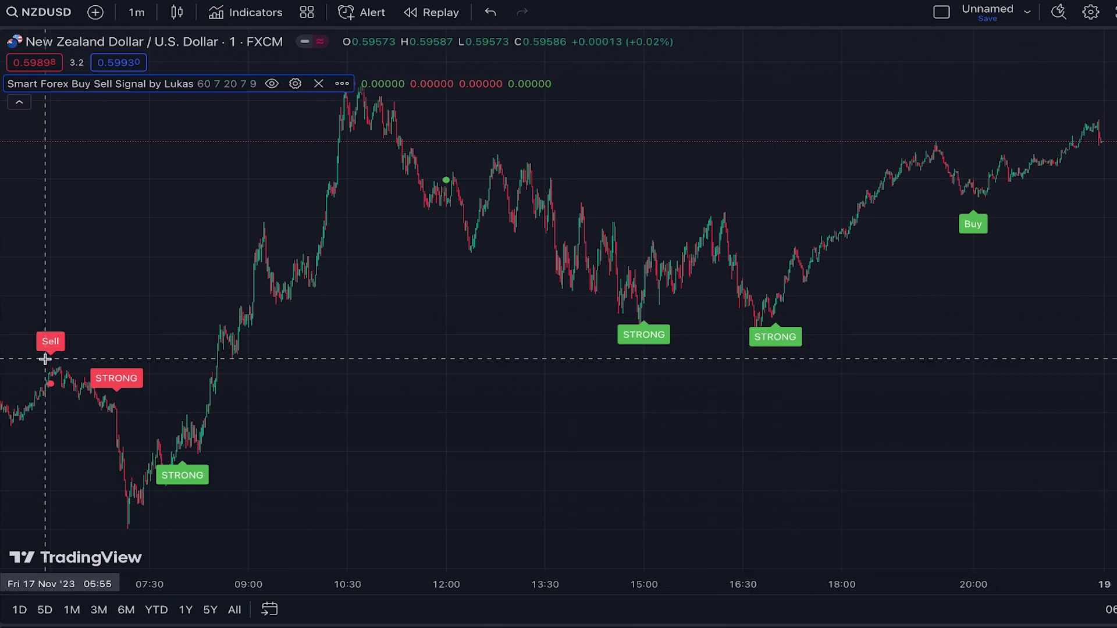
pyautogui.hscroll(-10, 172, 404)
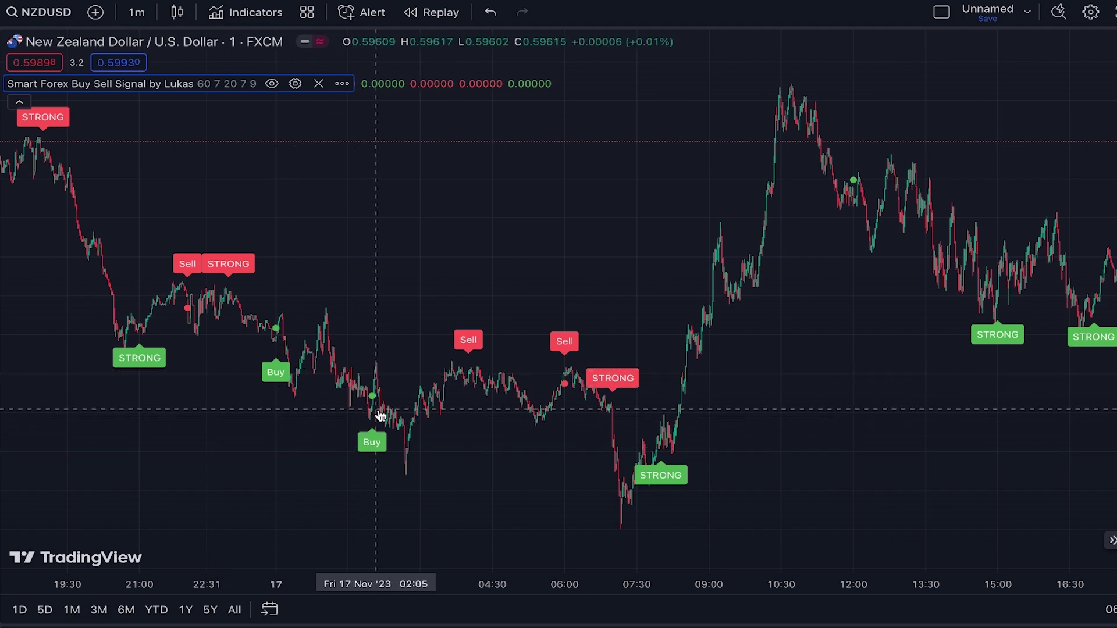
# Zoom in on the latest NZDUSD 1-minute bars to inspect the STRONG signals.
pyautogui.hscroll(5, 367, 399)
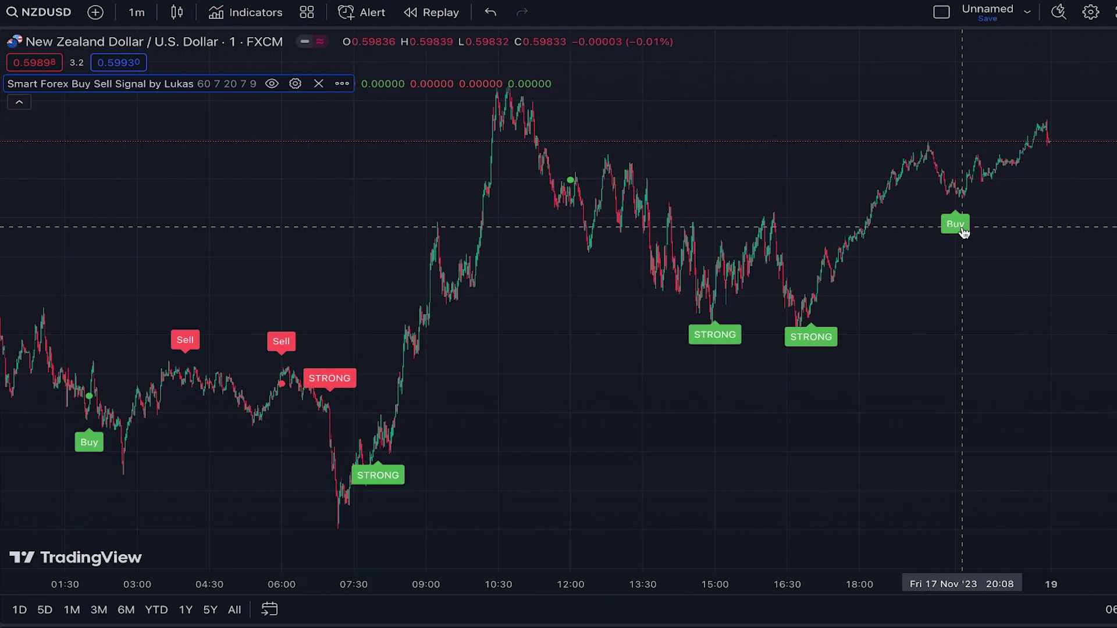
pyautogui.scroll(3, 961, 227)
pyautogui.scroll(3, 961, 226)
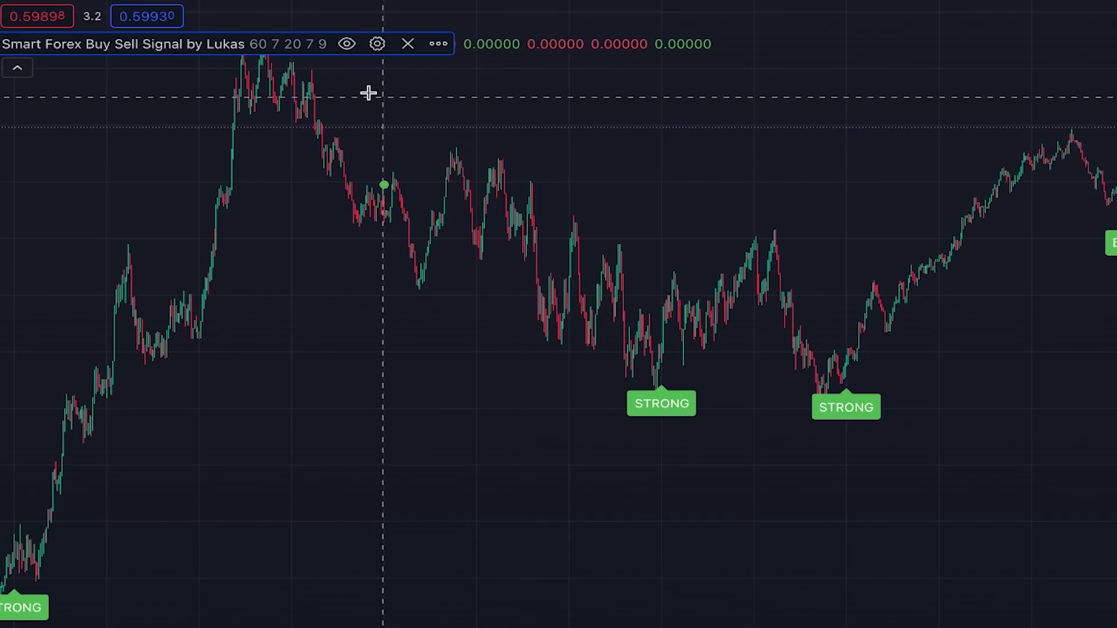
# Turn off BUY, SELL and Bar colouring on the signal indicator's Style tab and apply.
pyautogui.click(376, 45)
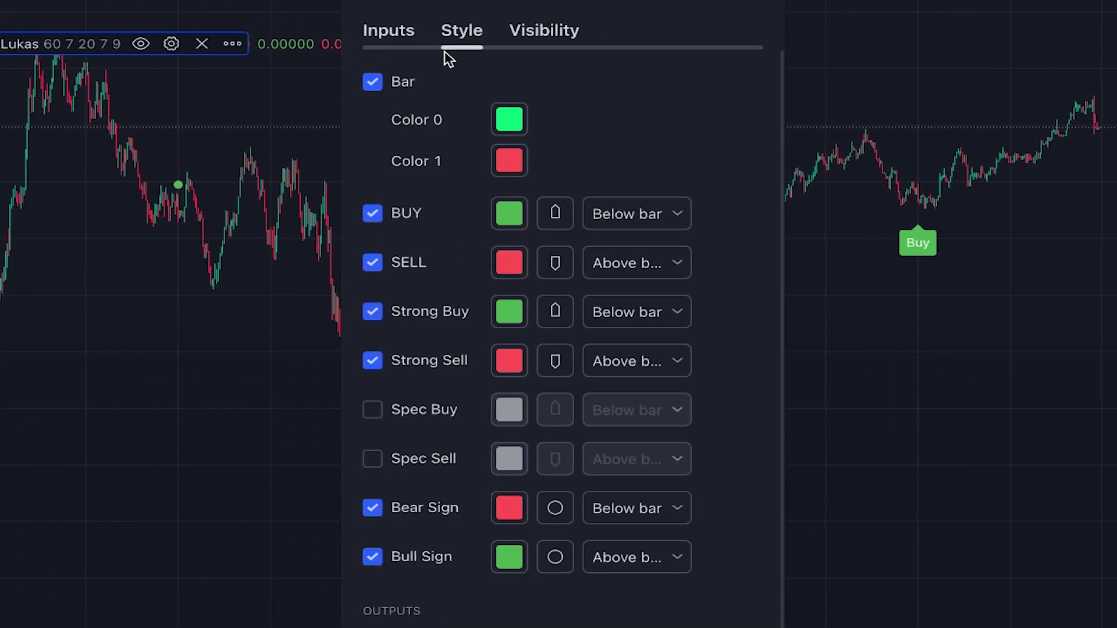
pyautogui.click(372, 216)
pyautogui.click(373, 264)
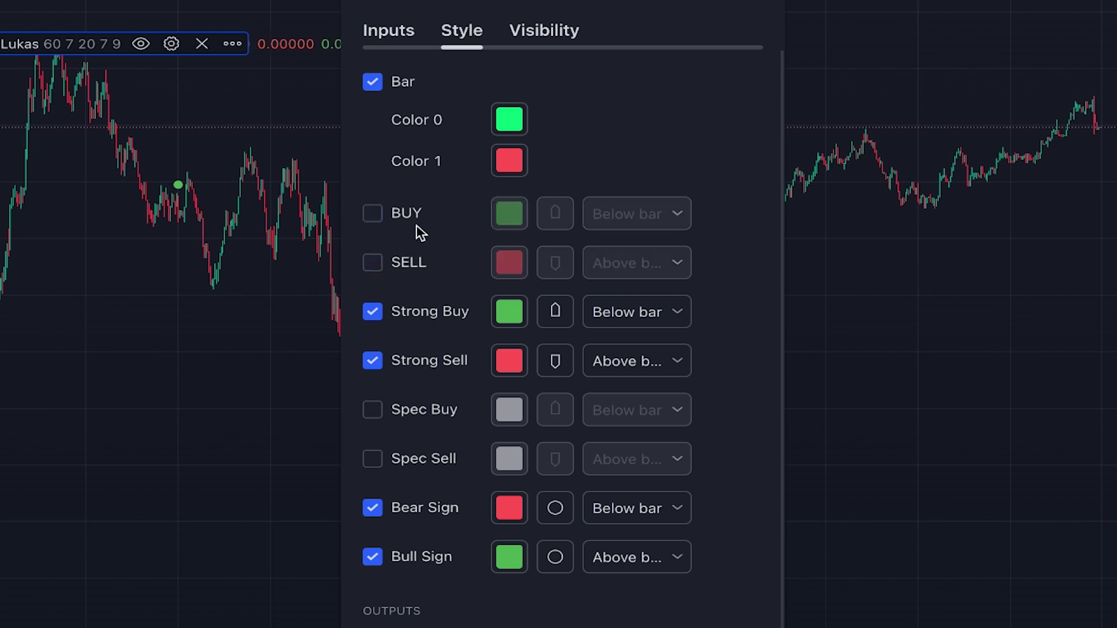
pyautogui.click(374, 83)
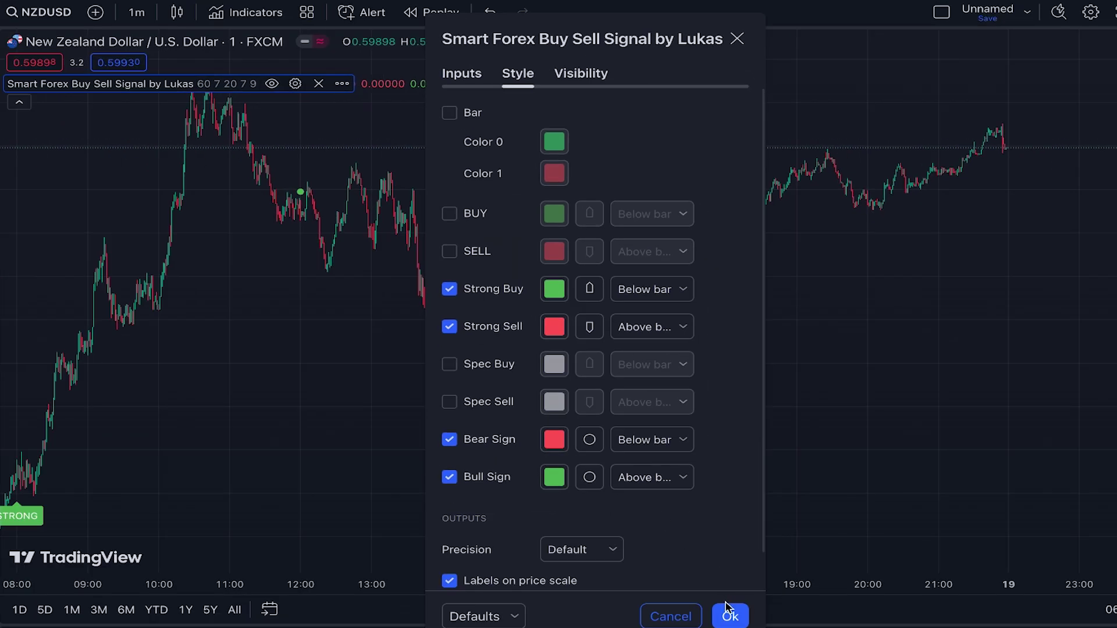
pyautogui.click(729, 615)
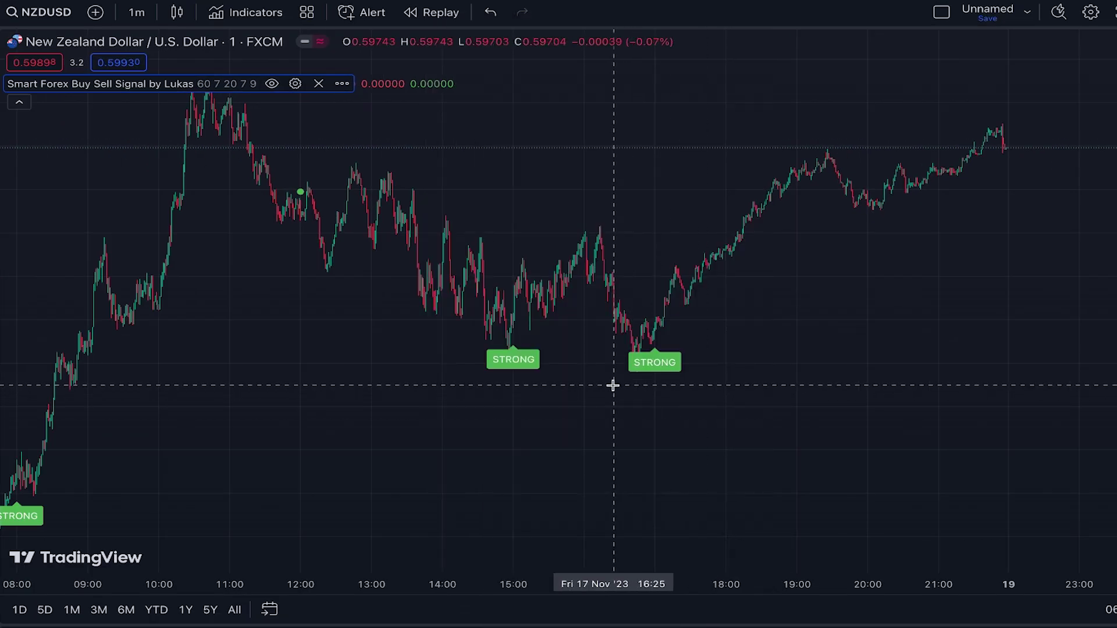
pyautogui.click(259, 14)
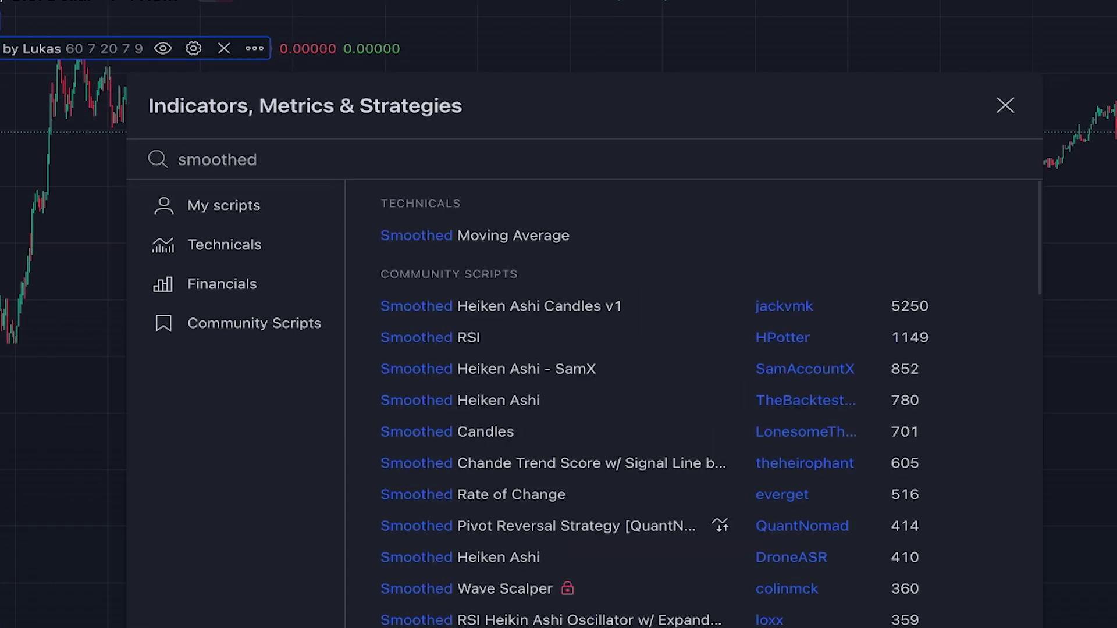
# Add Smoothed Heiken Ashi Candles v1 (10 10) to the chart and zoom in on recent candles.
pyautogui.click(510, 309)
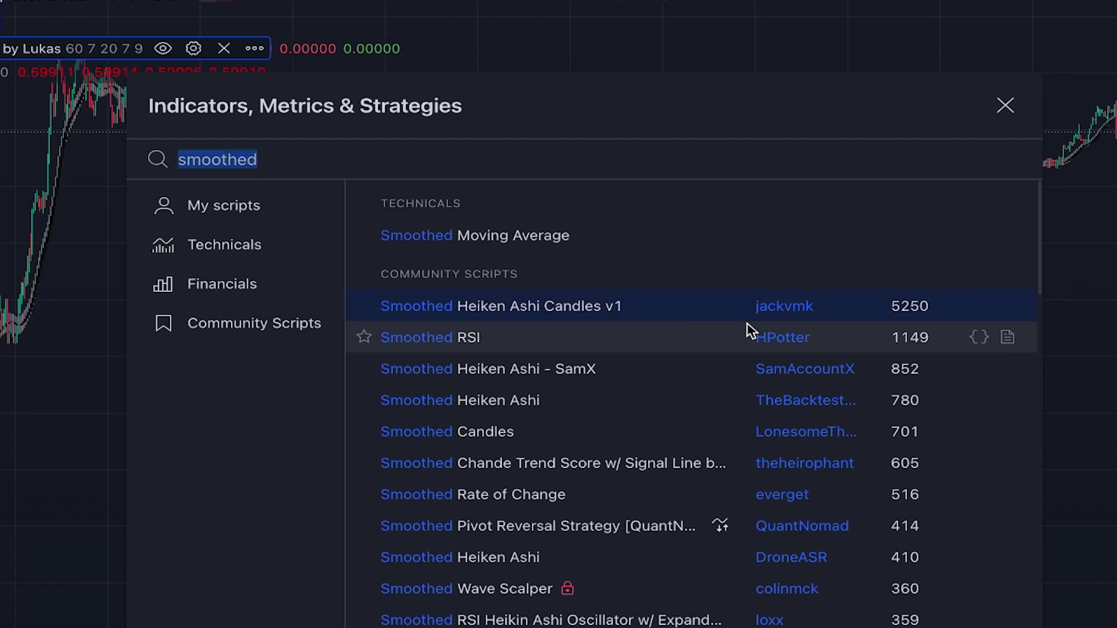
pyautogui.click(1007, 106)
pyautogui.scroll(5, 989, 156)
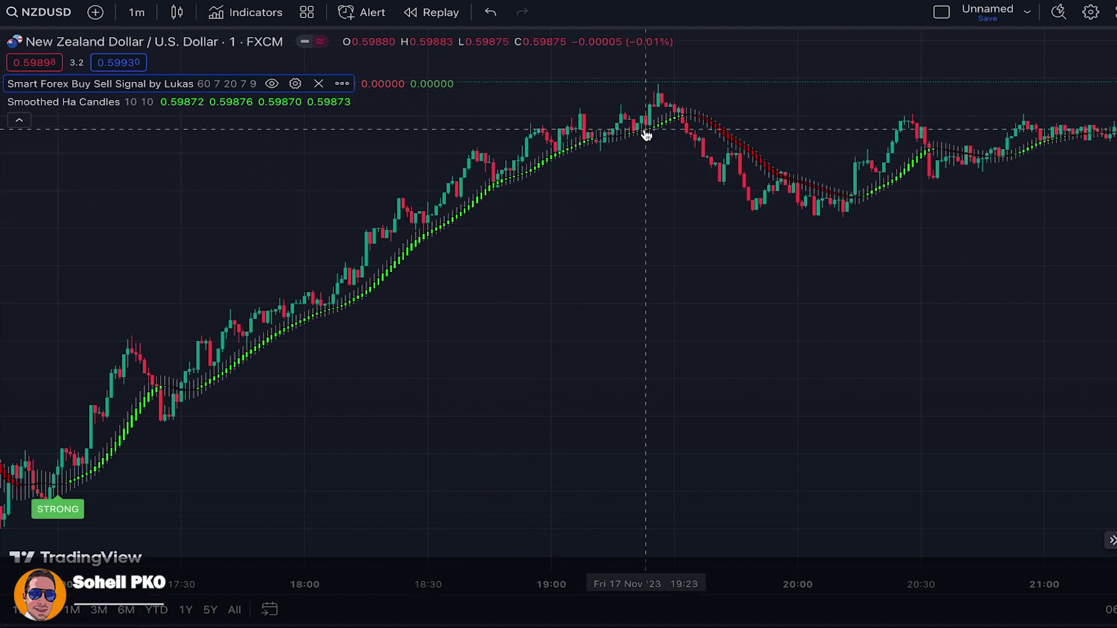
# Set the Smoothed Ha Candles Len and Len2 inputs both to 3.
pyautogui.hscroll(-3, 877, 190)
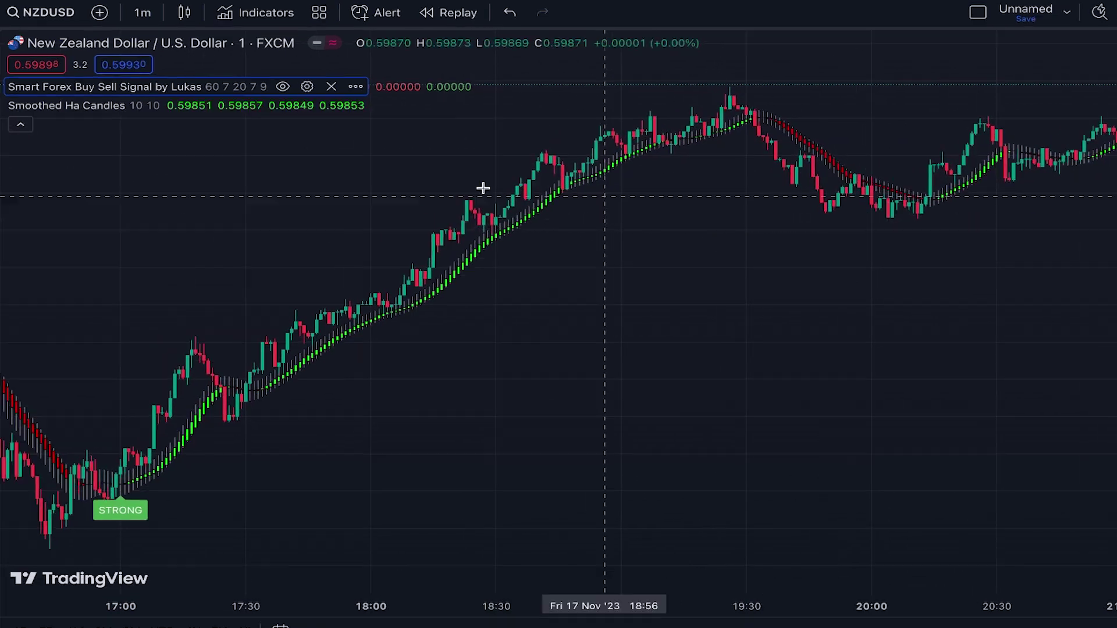
pyautogui.moveTo(165, 105)
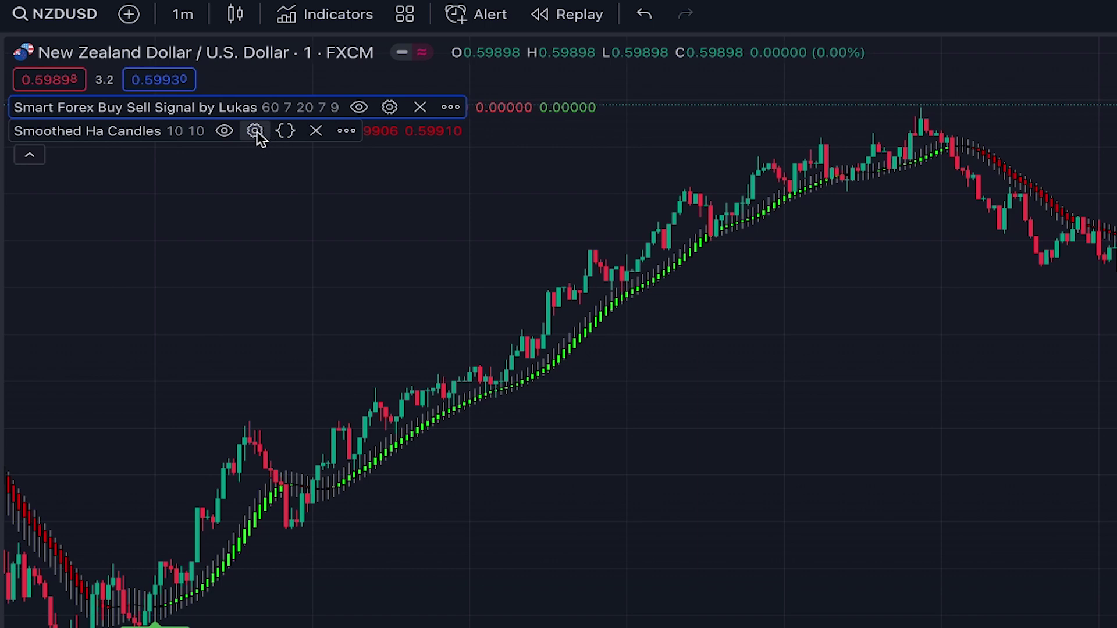
pyautogui.click(255, 131)
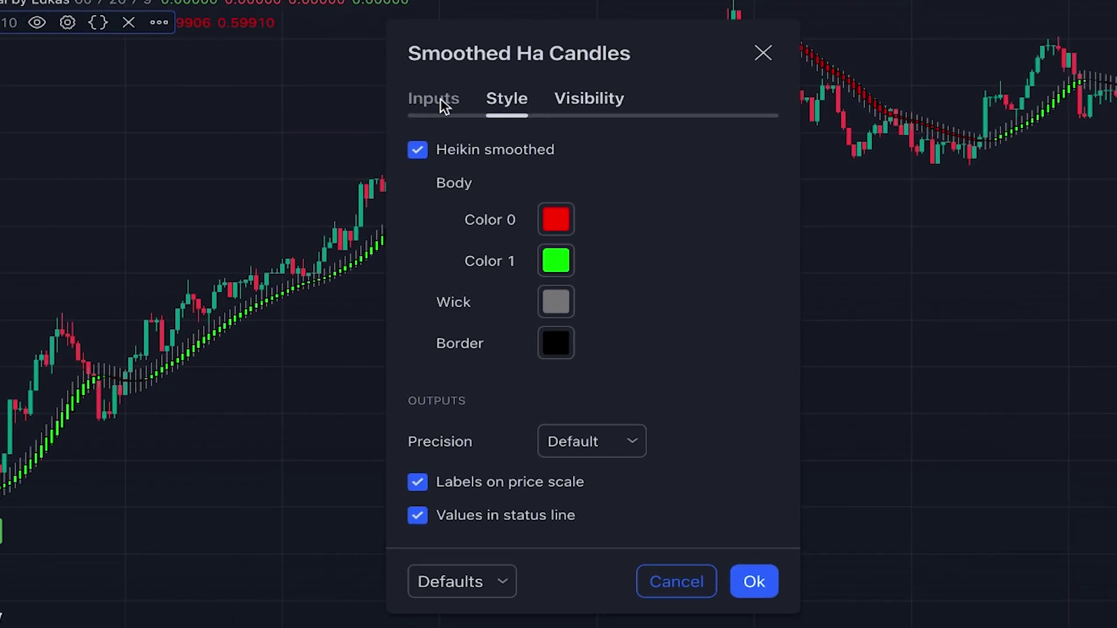
pyautogui.click(440, 100)
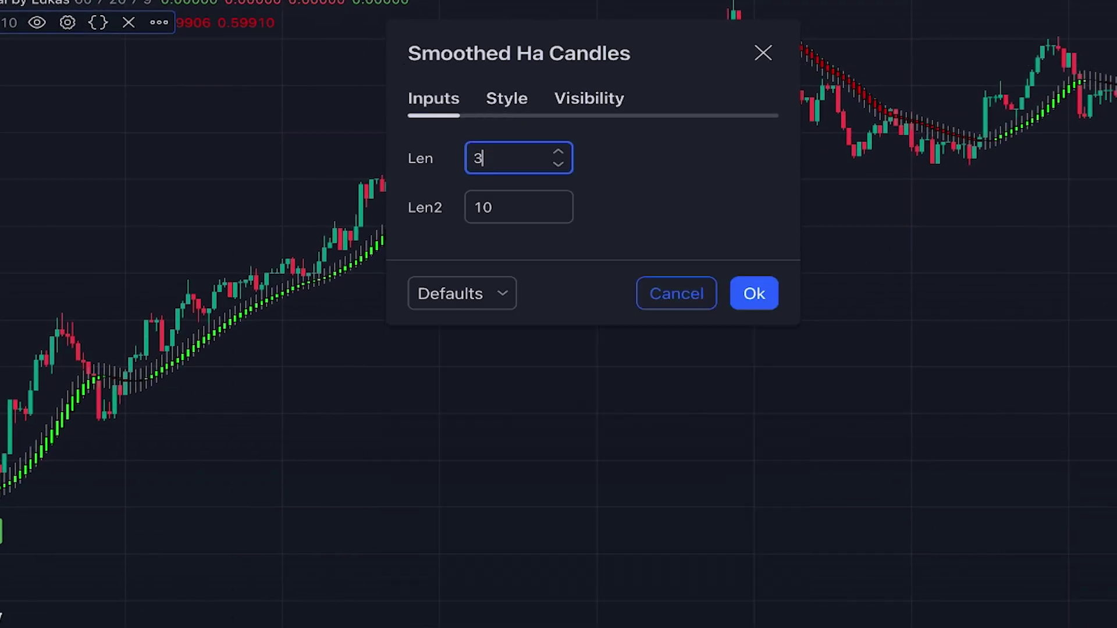
pyautogui.click(487, 203)
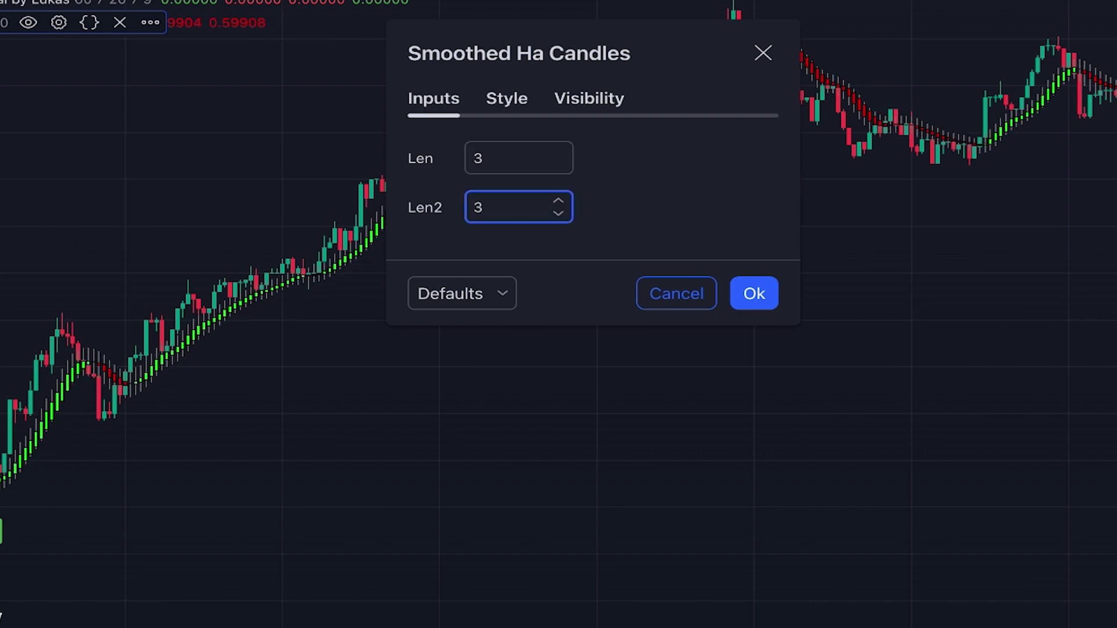
pyautogui.click(763, 300)
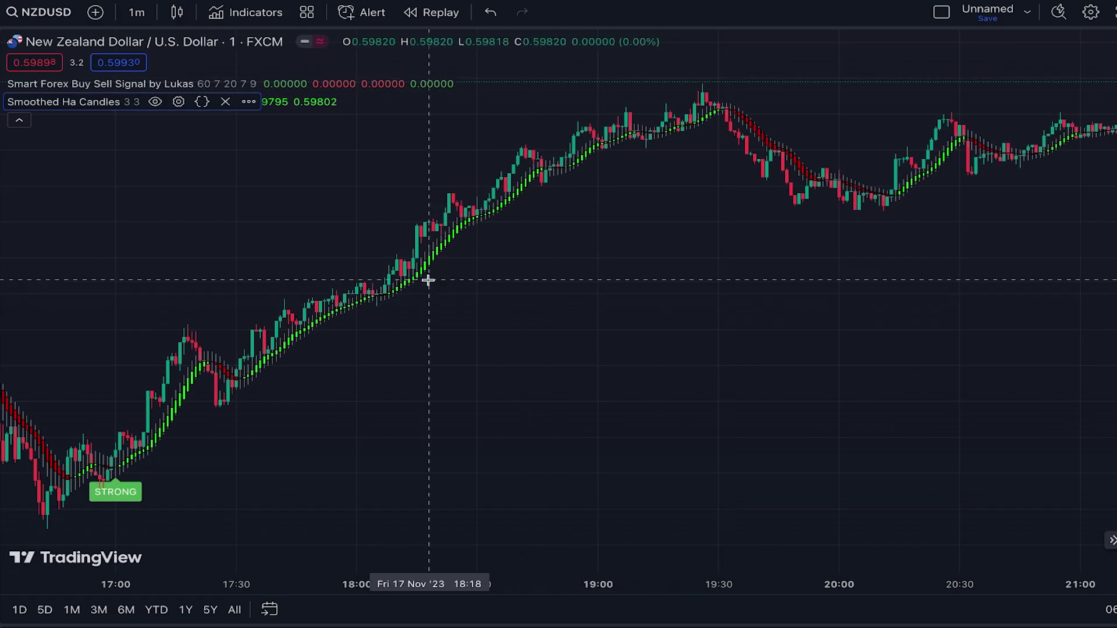
# Scroll back and zoom in on the STRONG buy signal near 17:00 on 17 Nov.
pyautogui.hscroll(-10, 428, 281)
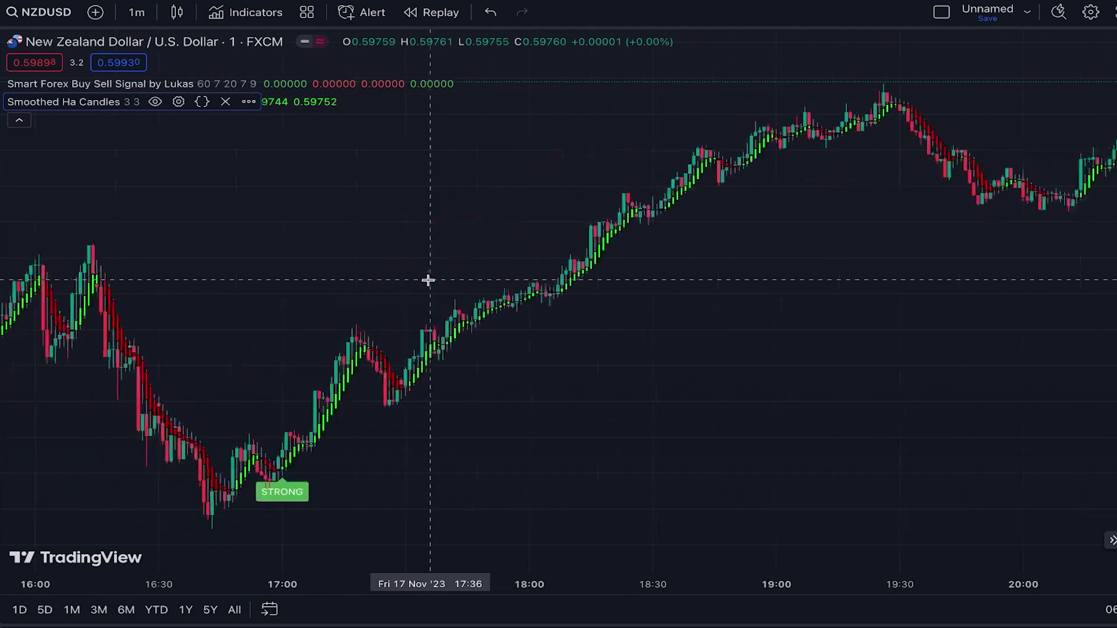
pyautogui.scroll(1, 428, 280)
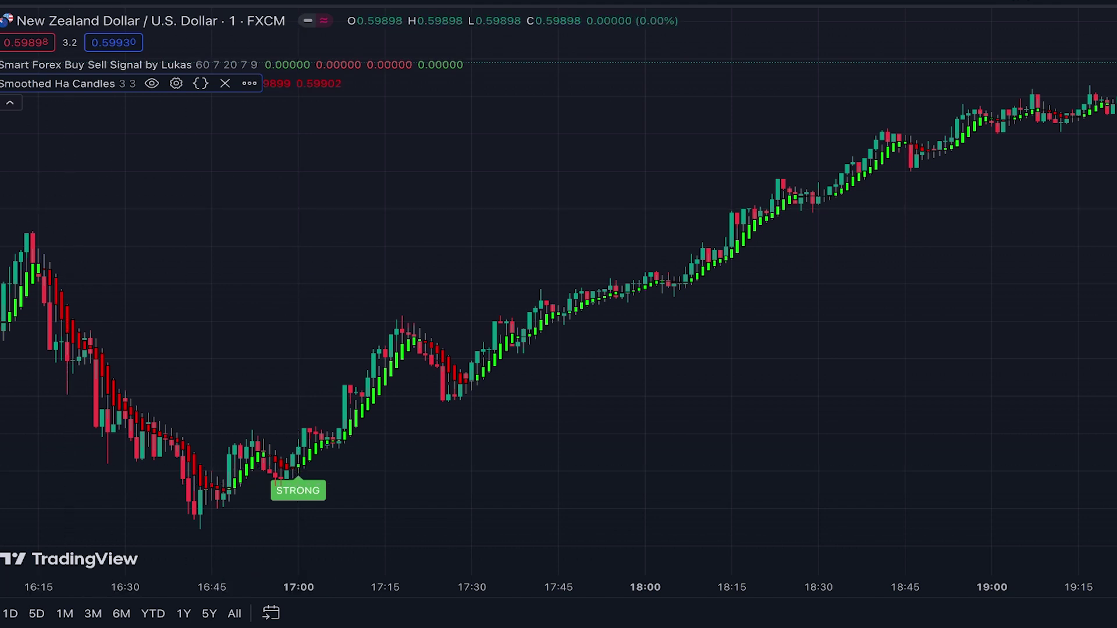
# Place a long position at the 17:00 STRONG signal, tightening its stop and raising its target.
pyautogui.click(304, 448)
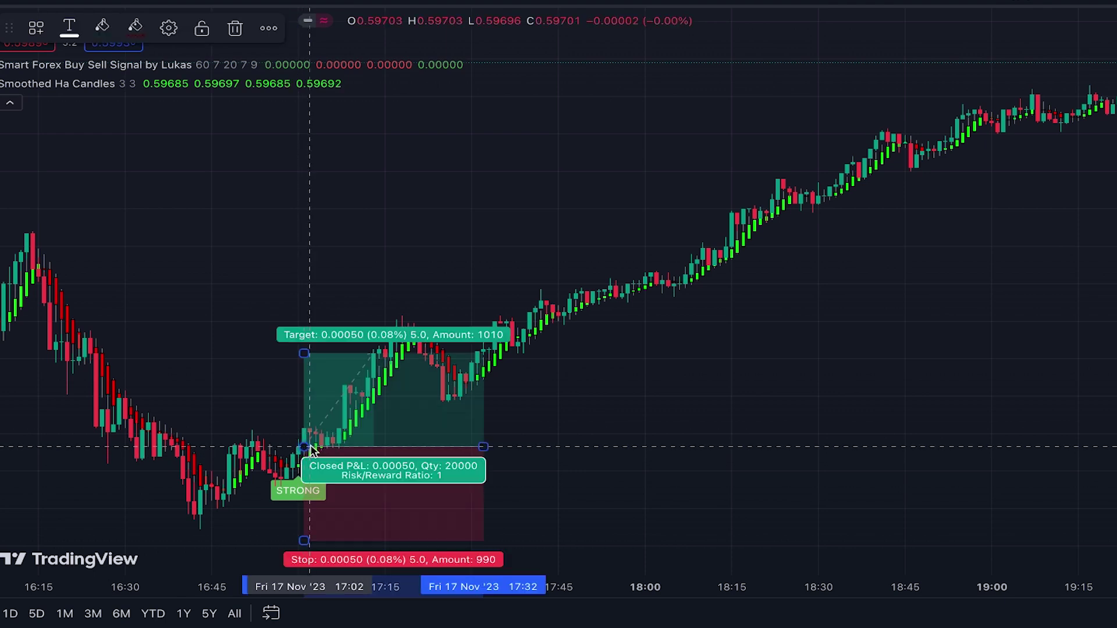
pyautogui.moveTo(301, 542); pyautogui.dragTo(300, 493)
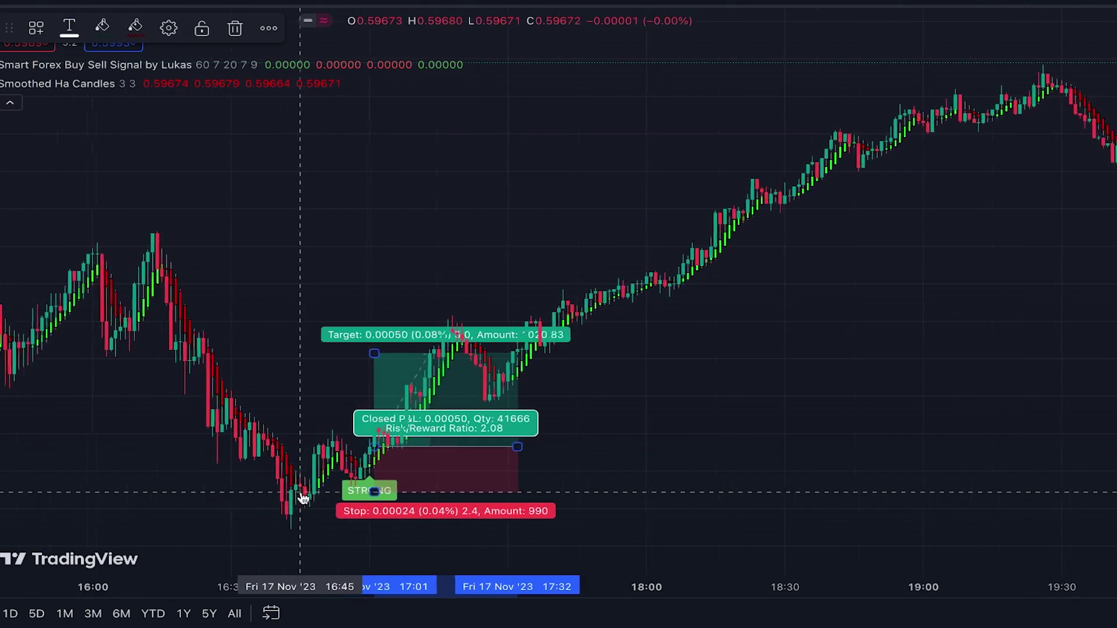
pyautogui.moveTo(379, 353); pyautogui.dragTo(431, 88)
pyautogui.hscroll(-15, 423, 89)
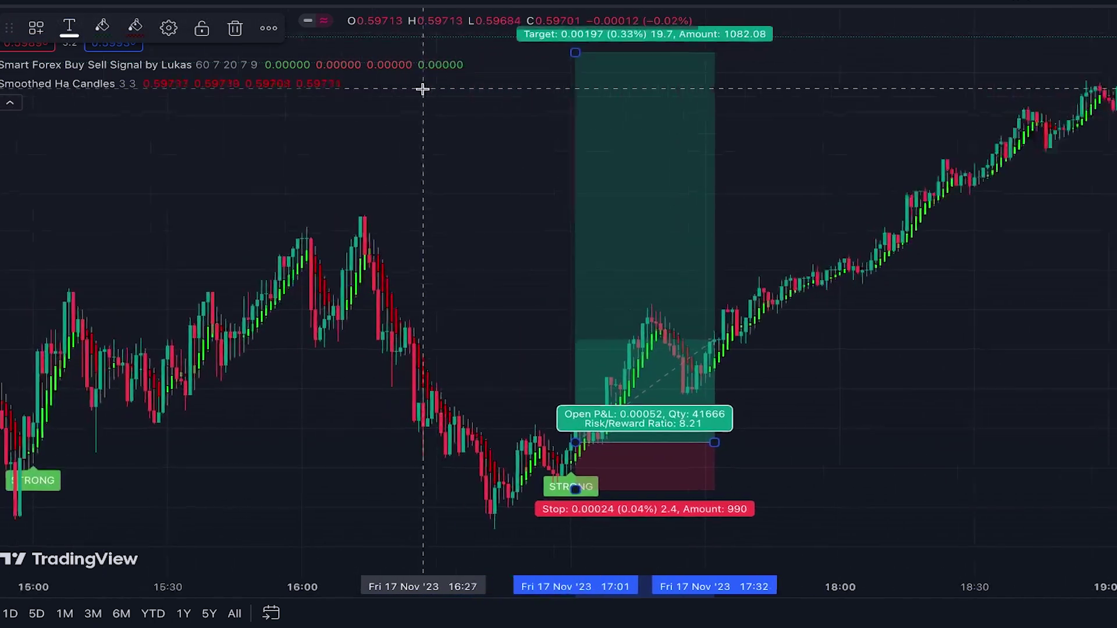
pyautogui.scroll(3, 423, 152)
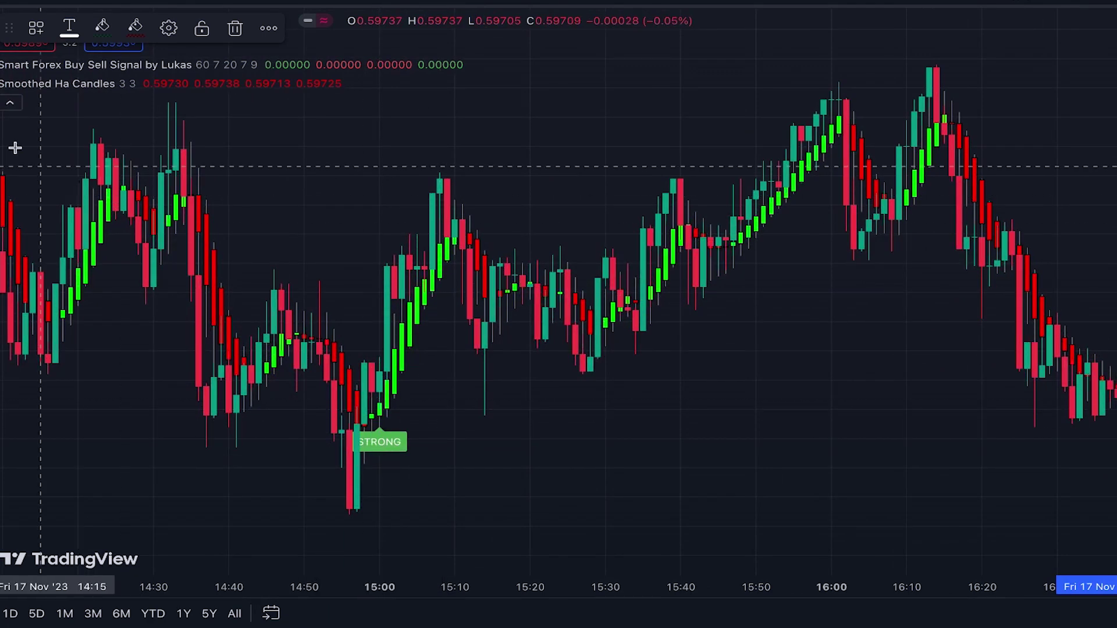
pyautogui.click(407, 366)
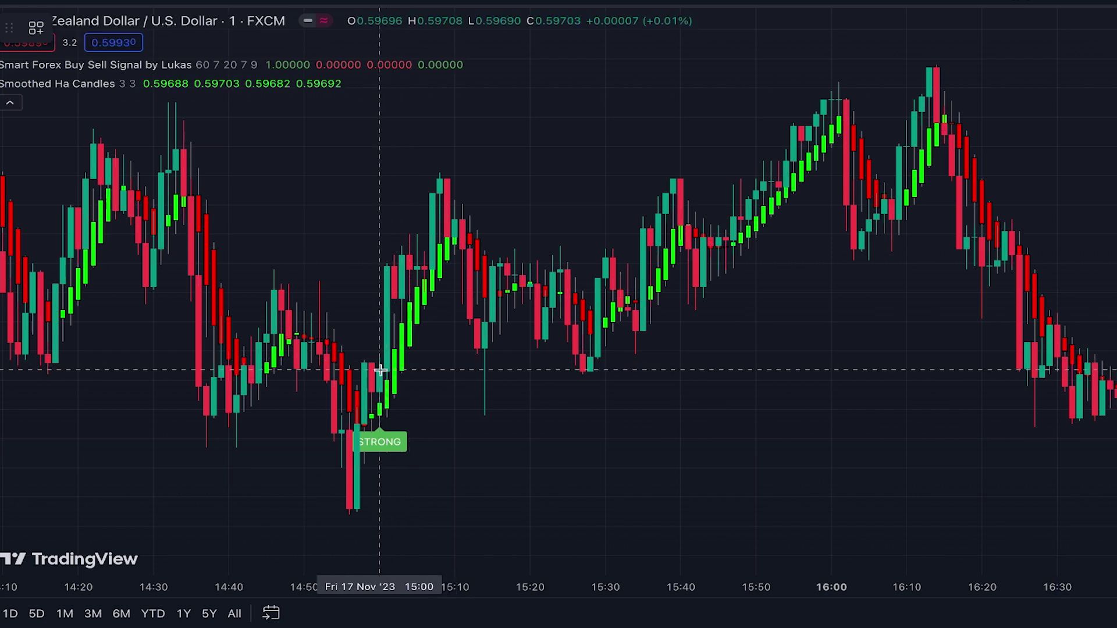
# Add a long position at the 15:00 STRONG signal with a raised profit target.
pyautogui.click(387, 371)
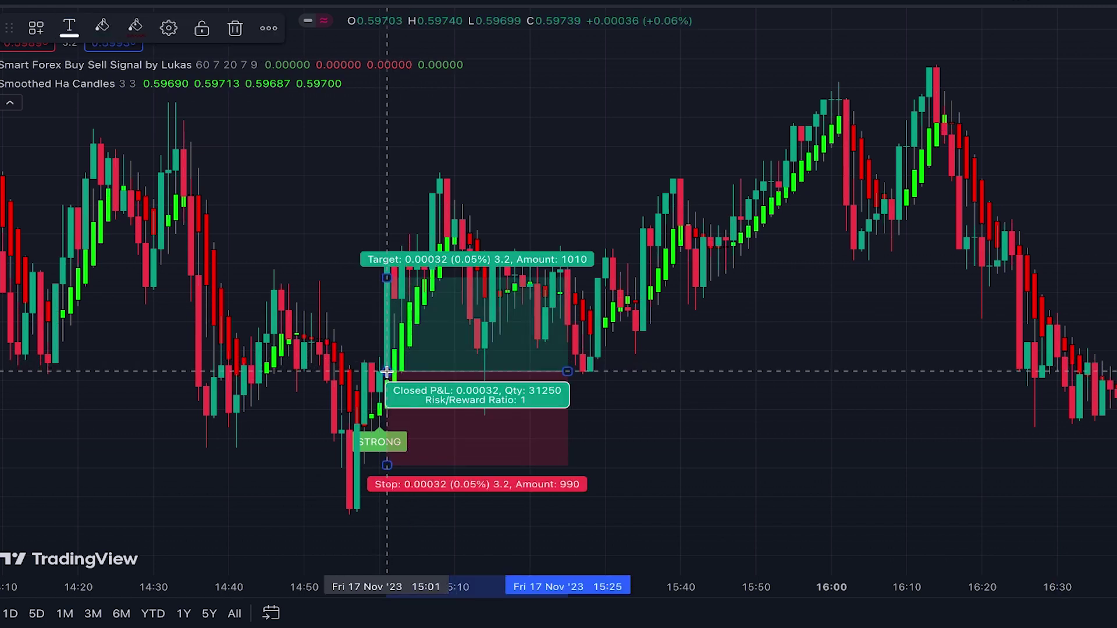
pyautogui.moveTo(387, 281); pyautogui.dragTo(406, 74)
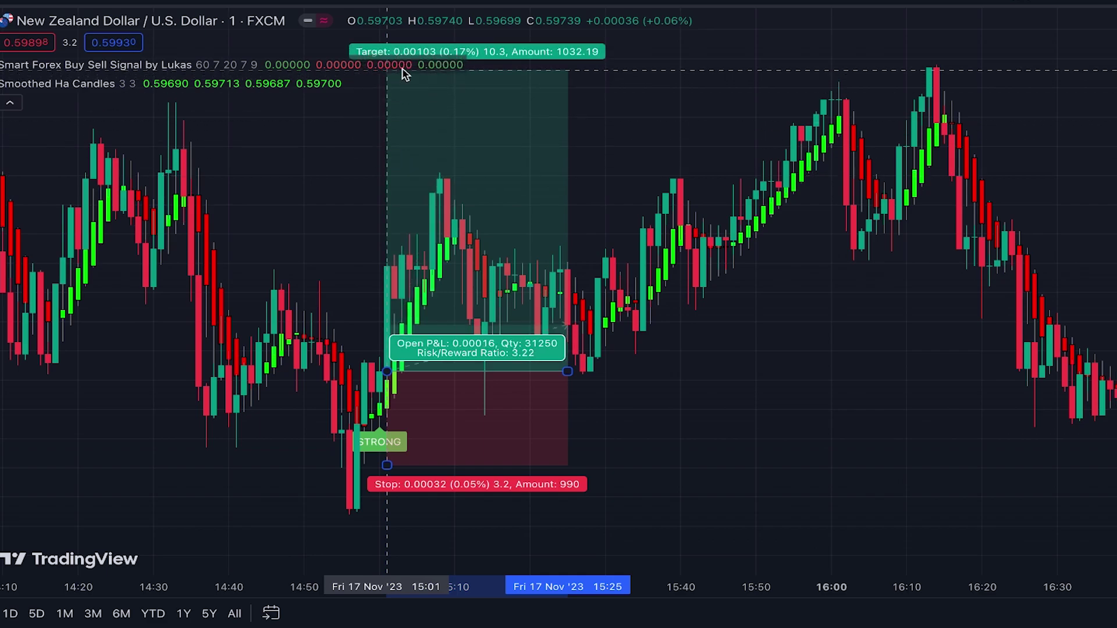
pyautogui.hscroll(-10, 329, 199)
pyautogui.scroll(-3, 329, 207)
pyautogui.hscroll(-15, 330, 204)
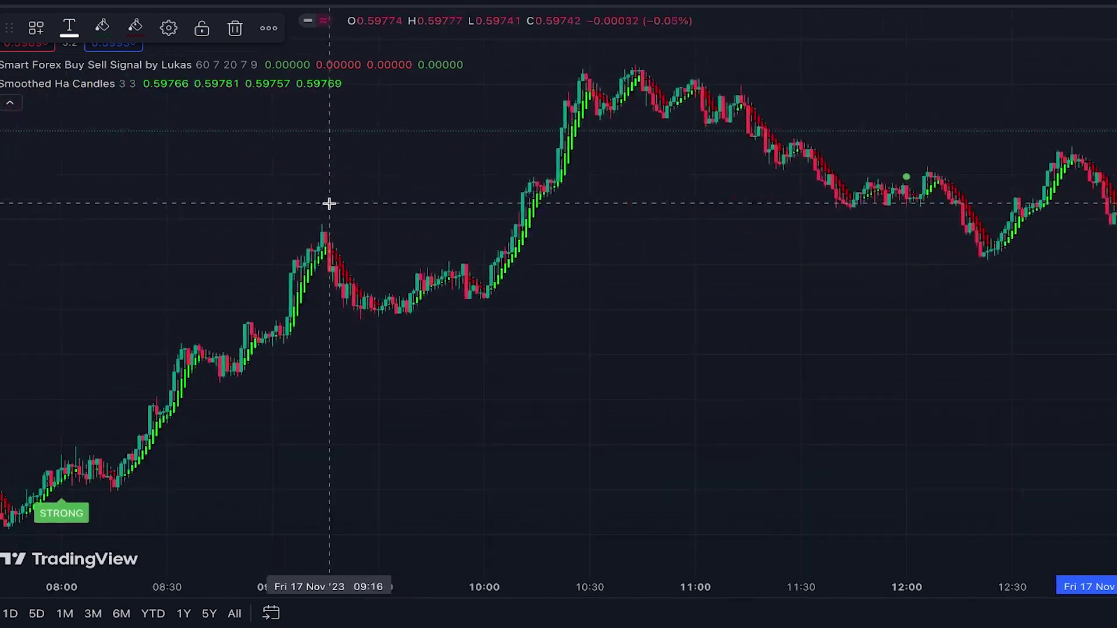
pyautogui.hscroll(-15, 329, 203)
pyautogui.scroll(3, 329, 204)
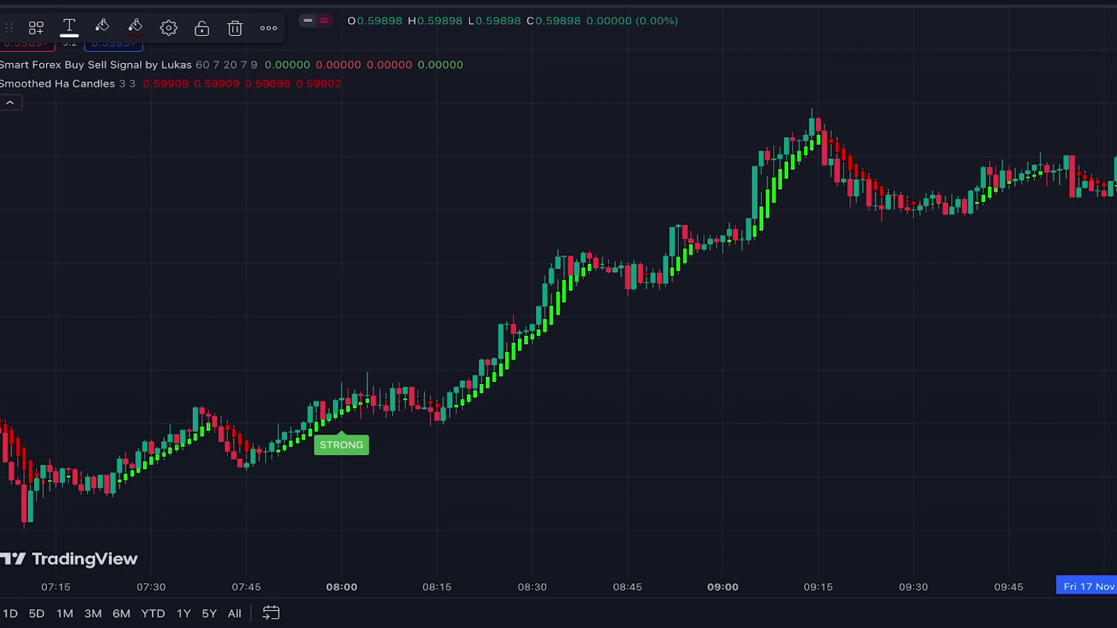
# Add a long position at the 08:00 STRONG signal, targeting the later high at 5.06 risk/reward.
pyautogui.click(348, 400)
pyautogui.scroll(-3, 349, 399)
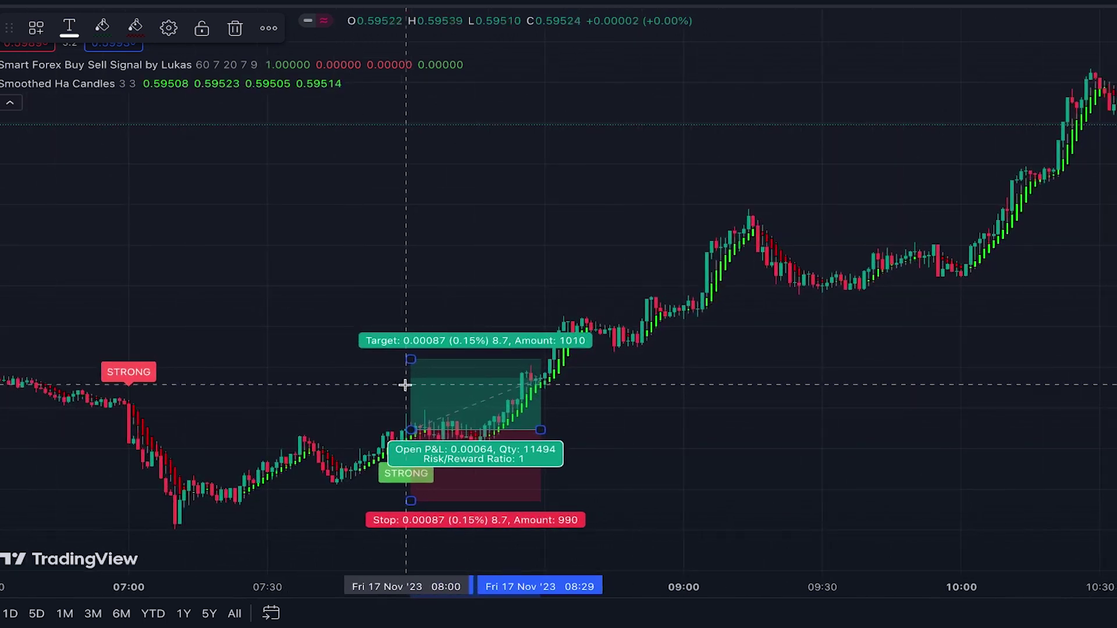
pyautogui.moveTo(411, 359); pyautogui.dragTo(443, 83)
pyautogui.scroll(5, 302, 322)
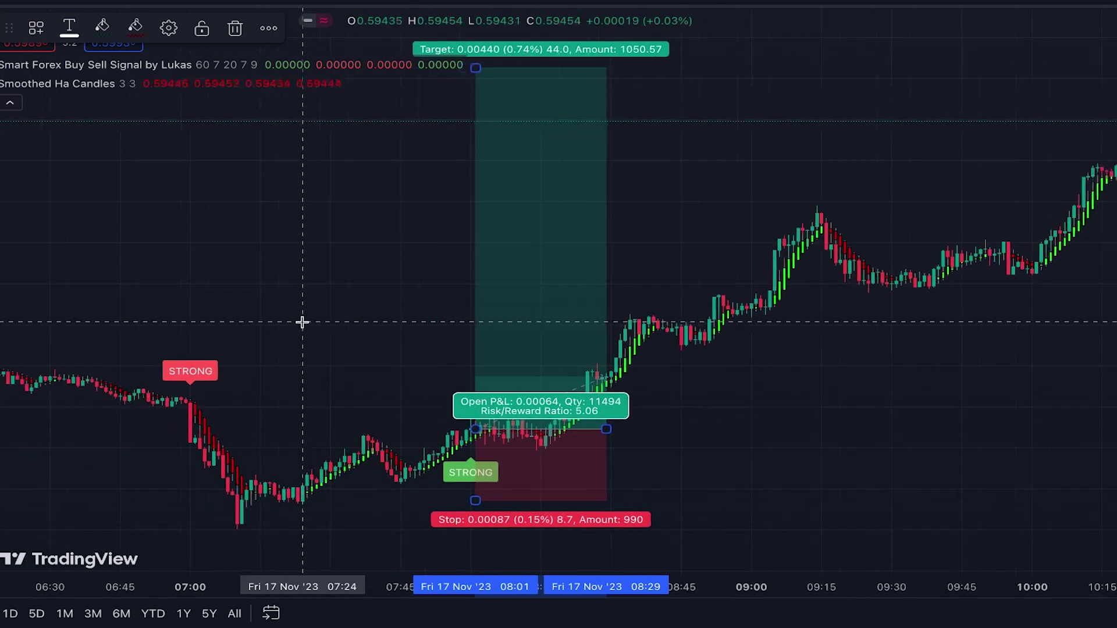
pyautogui.scroll(2, 305, 327)
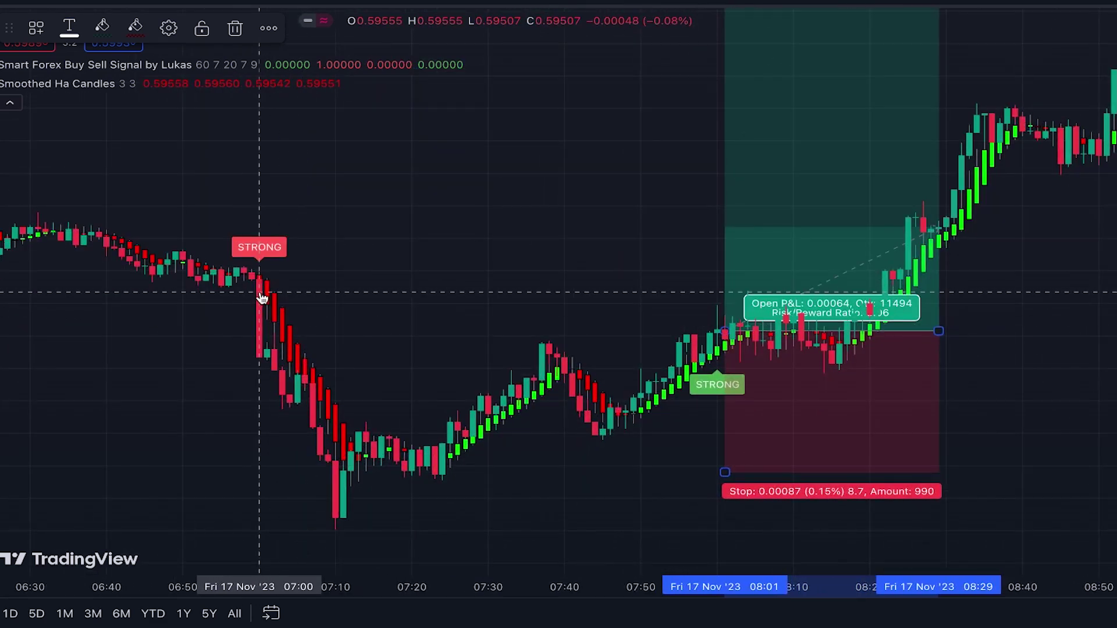
pyautogui.click(261, 282)
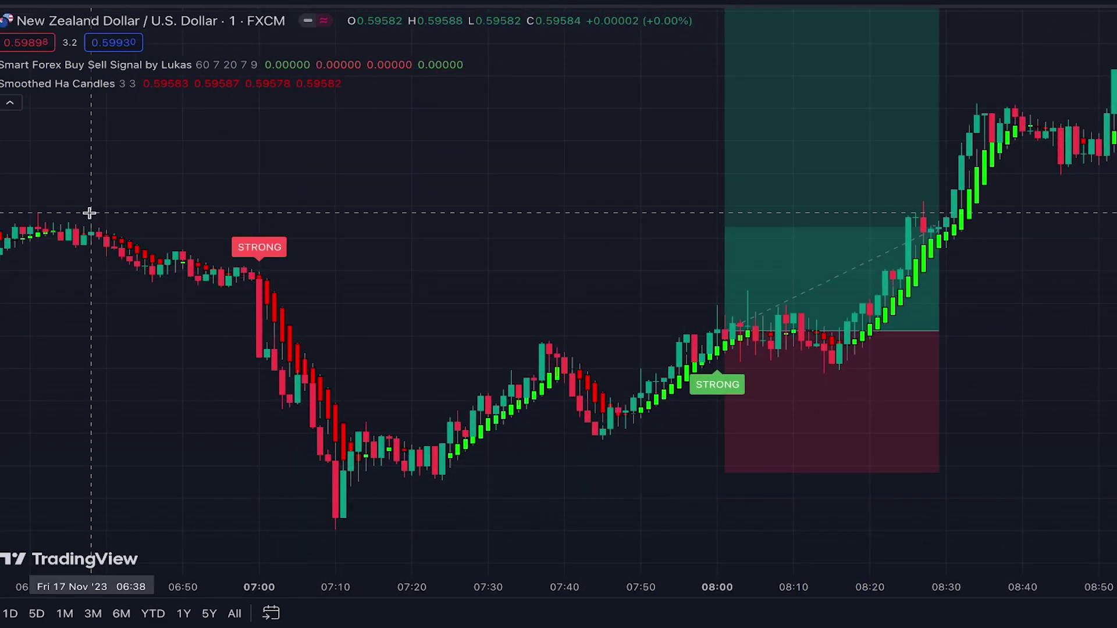
# Place a short position at the 07:01 red STRONG signal, extending its target to the later low.
pyautogui.click(267, 357)
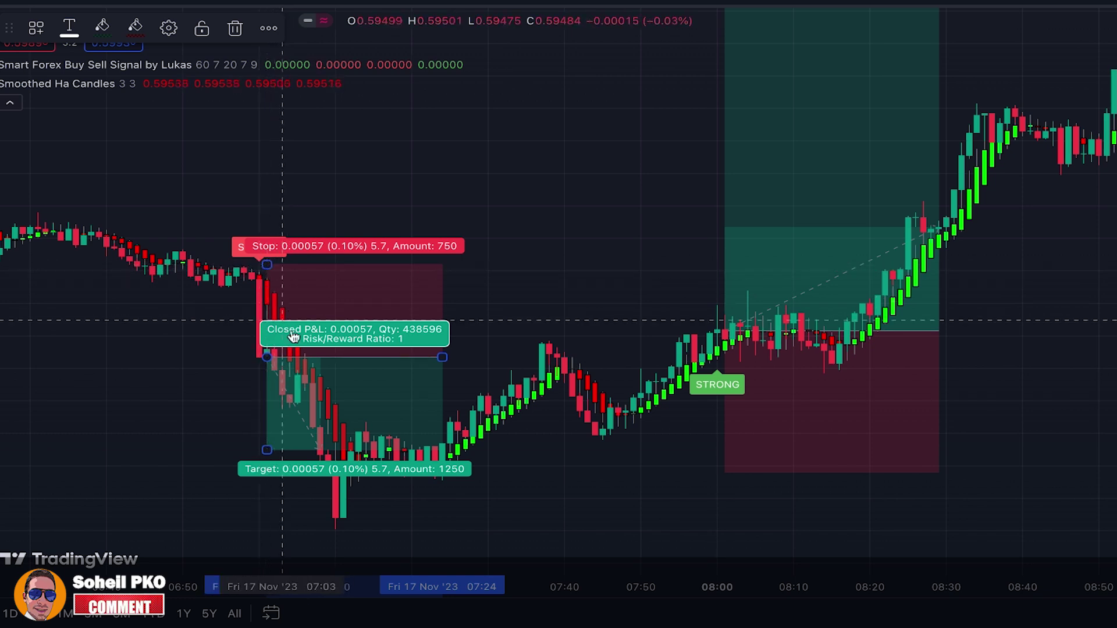
pyautogui.moveTo(267, 448); pyautogui.dragTo(267, 530)
pyautogui.hscroll(-15, 235, 333)
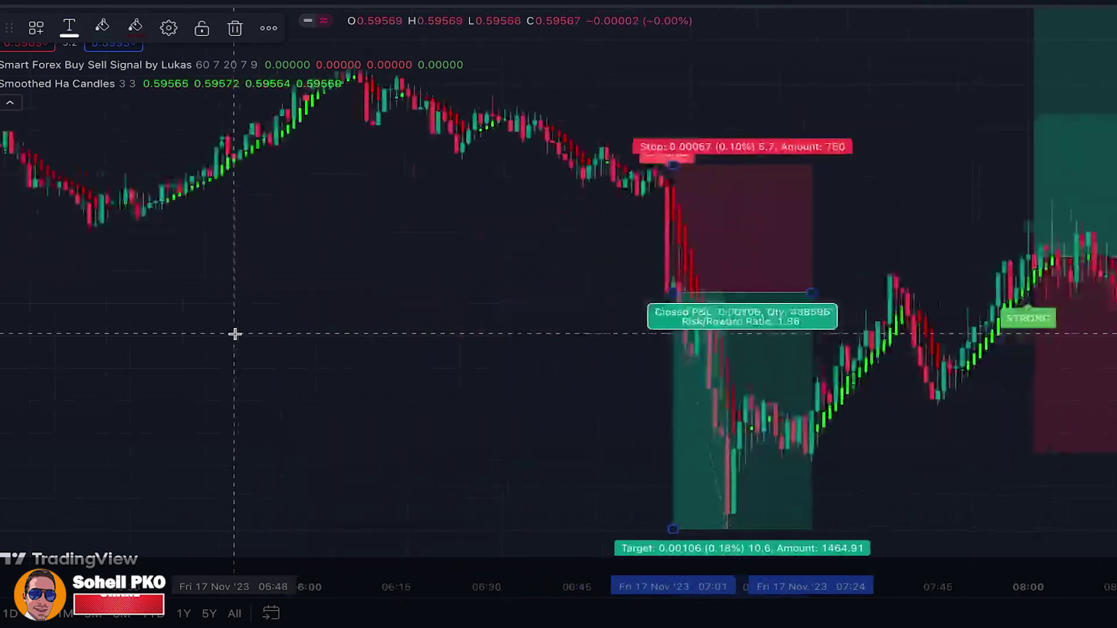
pyautogui.hscroll(-15, 235, 334)
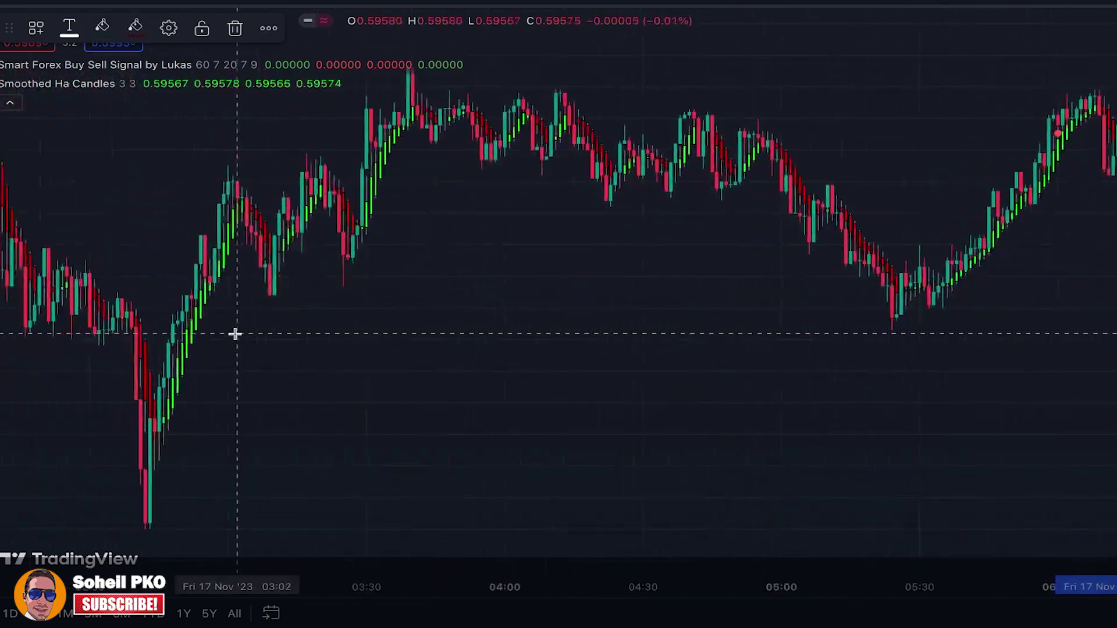
pyautogui.hscroll(-15, 235, 333)
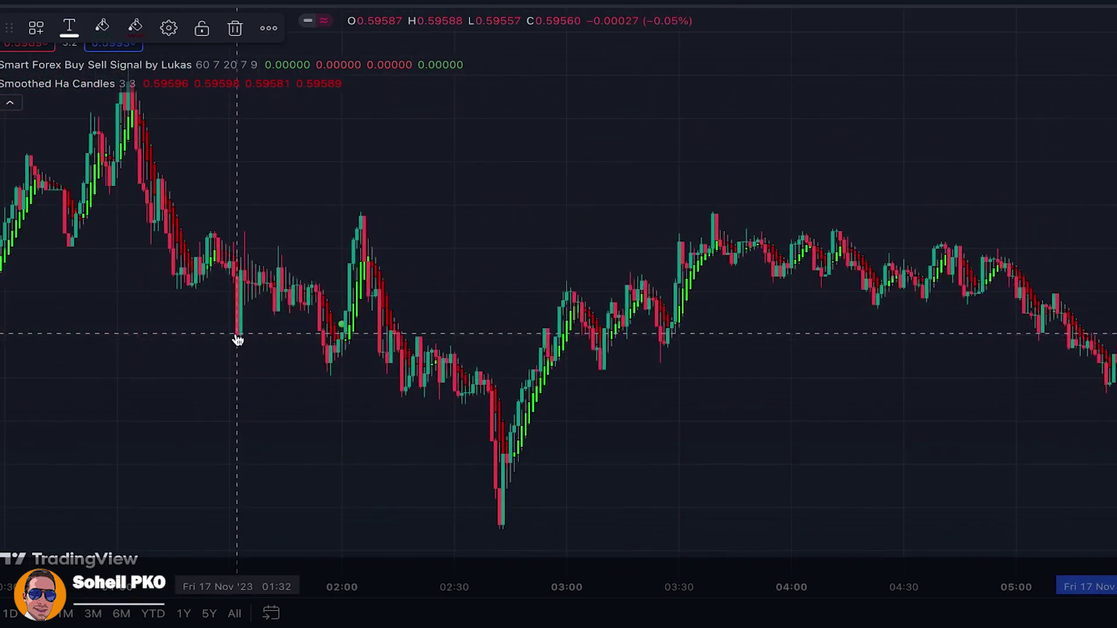
pyautogui.hscroll(-15, 235, 334)
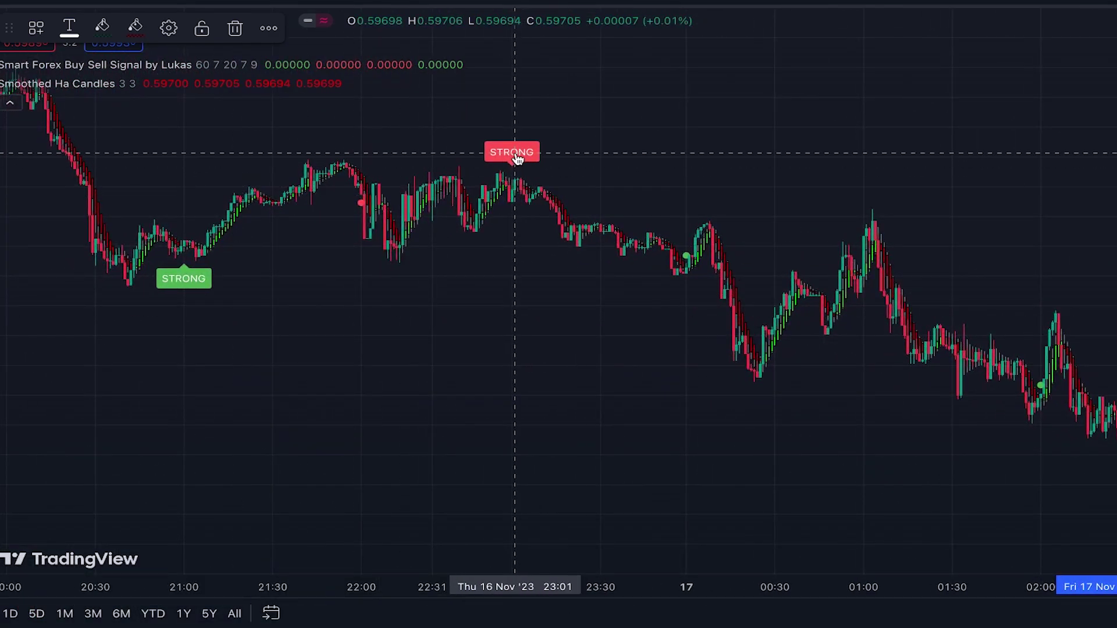
pyautogui.scroll(5, 512, 167)
pyautogui.scroll(1, 512, 167)
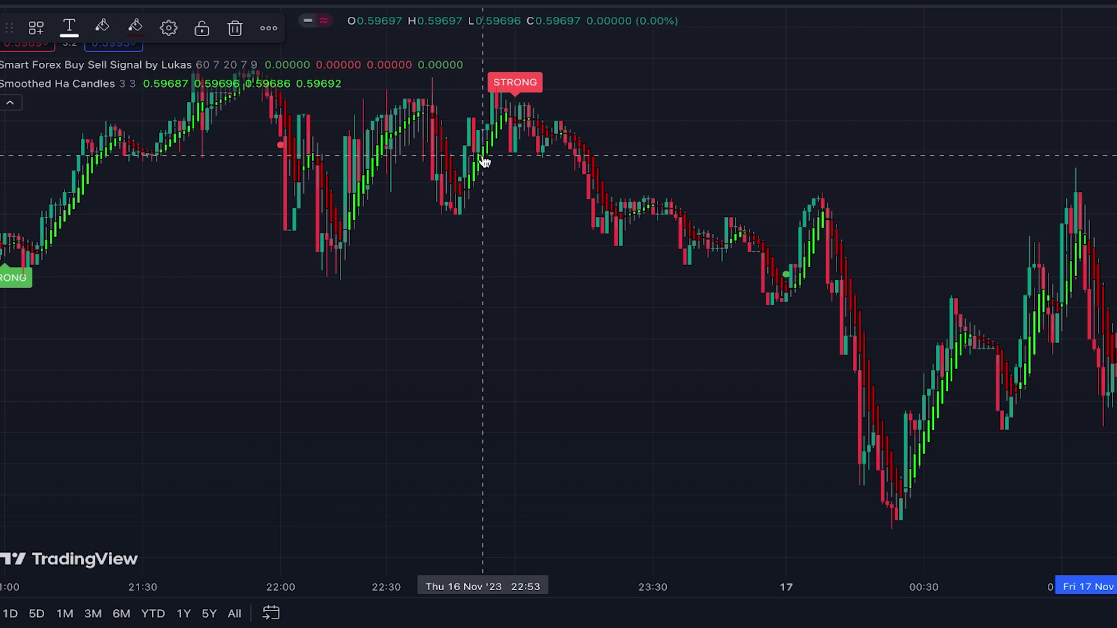
# Add a short position at the 23:01 STRONG signal with a tighter stop and a 14.06 risk/reward target.
pyautogui.click(520, 126)
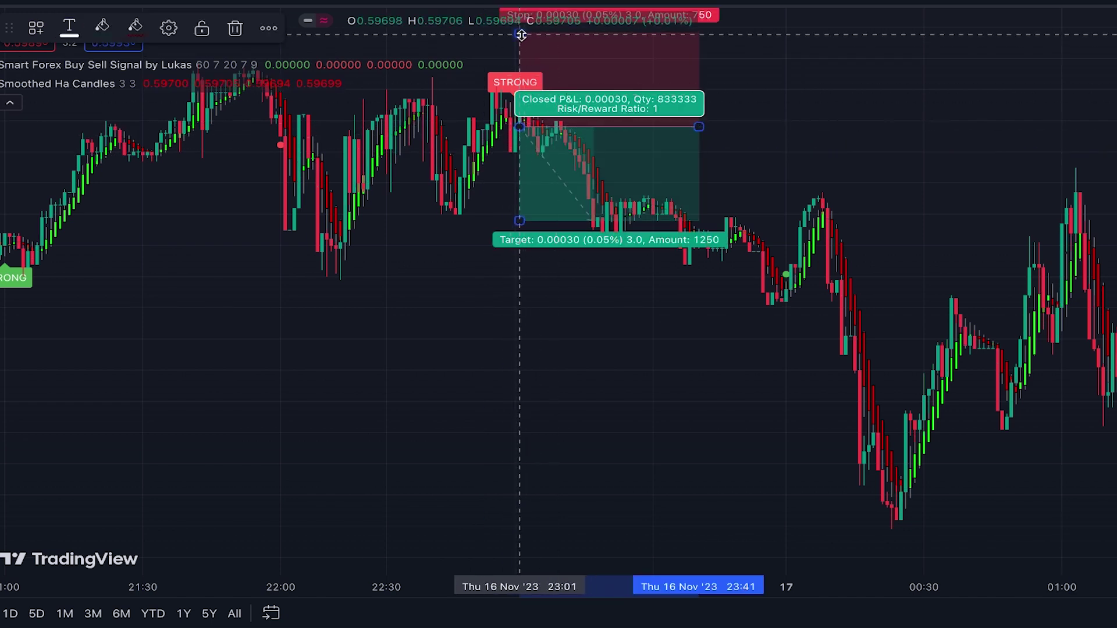
pyautogui.moveTo(522, 34); pyautogui.dragTo(521, 76)
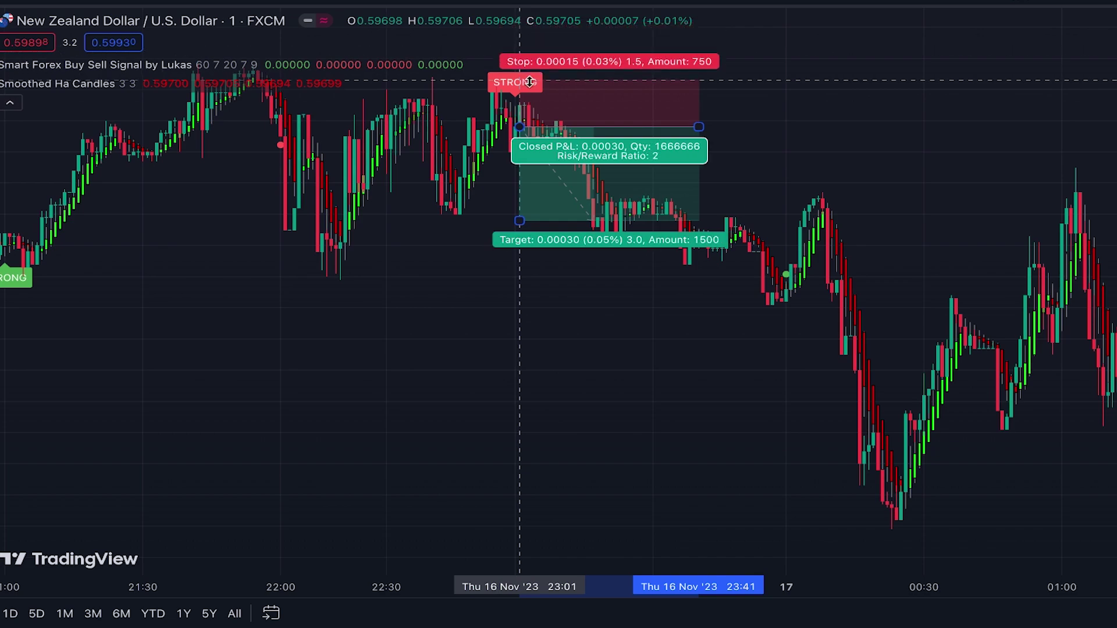
pyautogui.scroll(-1, 548, 113)
pyautogui.scroll(-3, 549, 113)
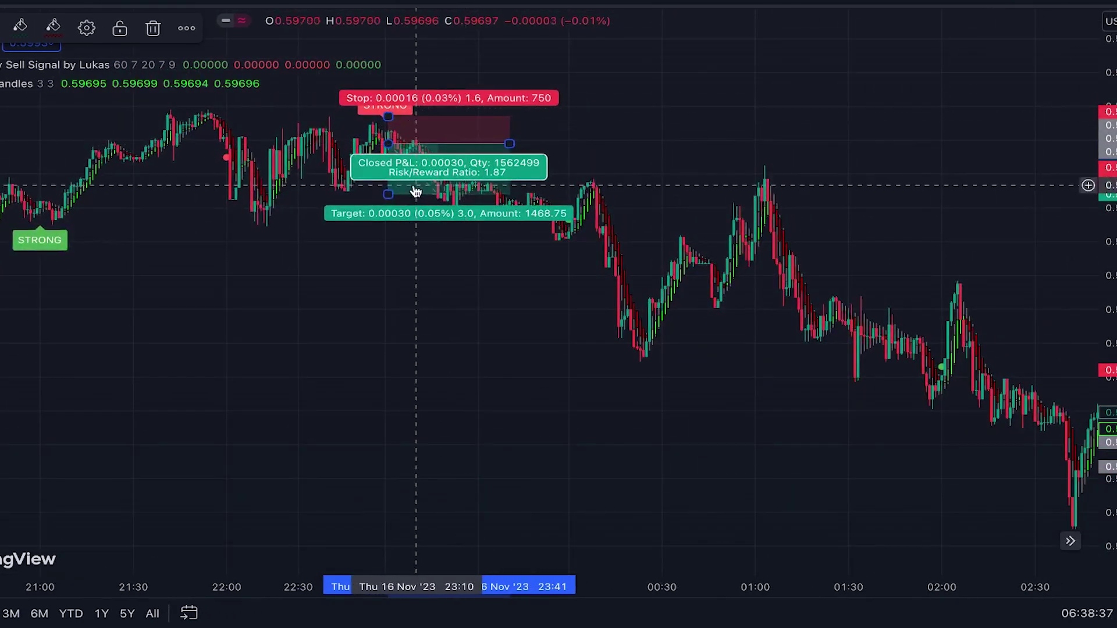
pyautogui.moveTo(388, 194)
pyautogui.mouseDown()
pyautogui.moveTo(391, 253)
pyautogui.moveTo(437, 385)
pyautogui.moveTo(452, 524)
pyautogui.mouseUp()
pyautogui.scroll(5, 100, 339)
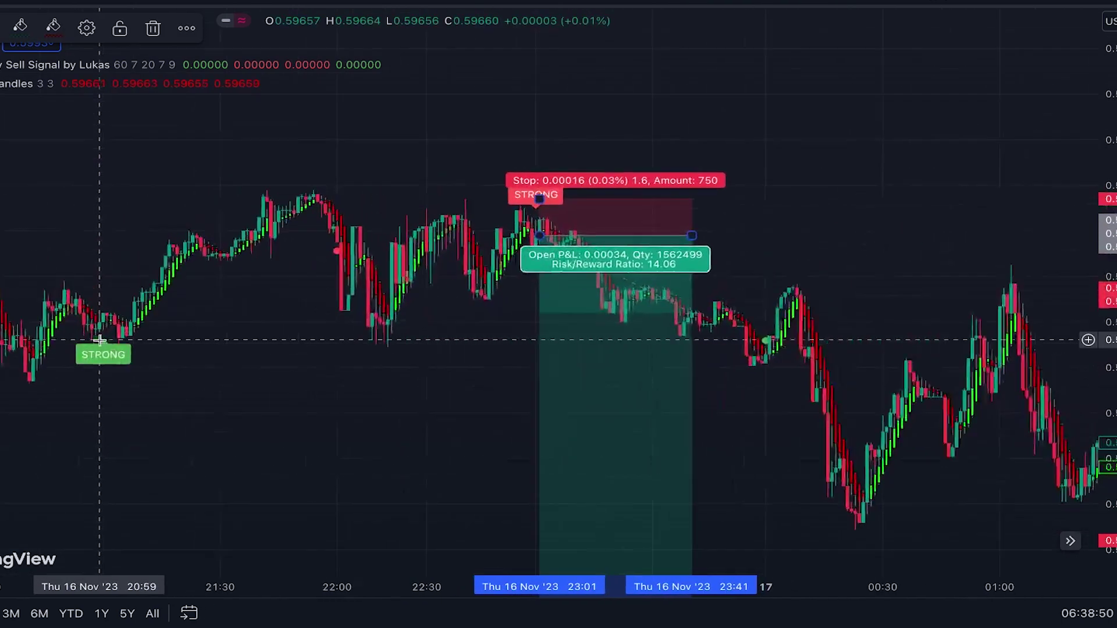
pyautogui.scroll(8, 99, 340)
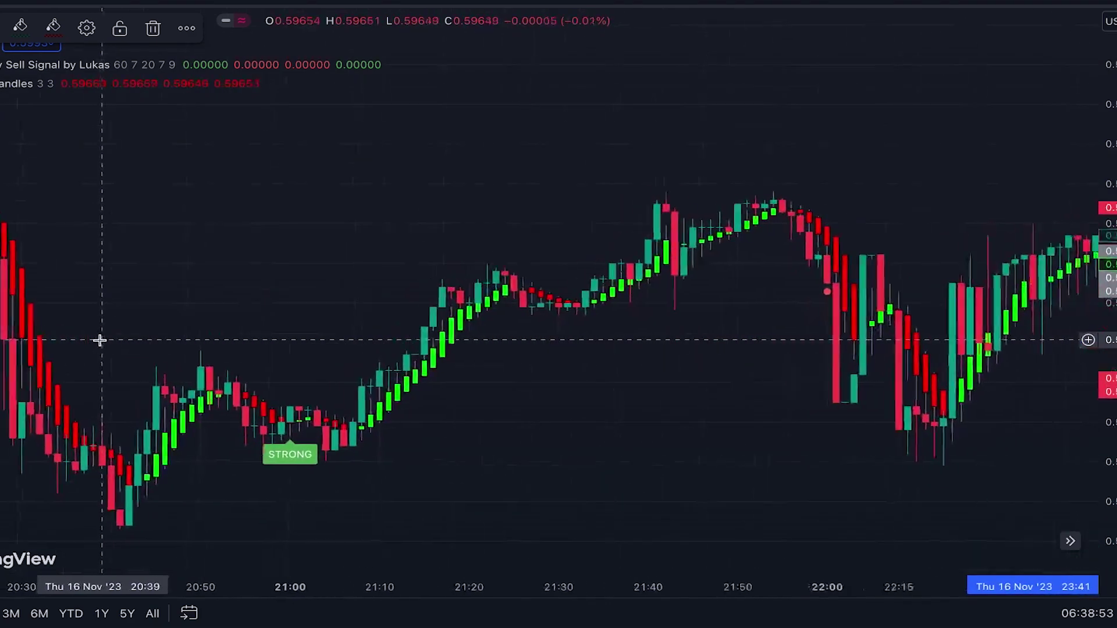
# Place a long position at the 21:00 STRONG signal, target raised to 0.00056 (3.29 risk/reward).
pyautogui.scroll(2, 99, 340)
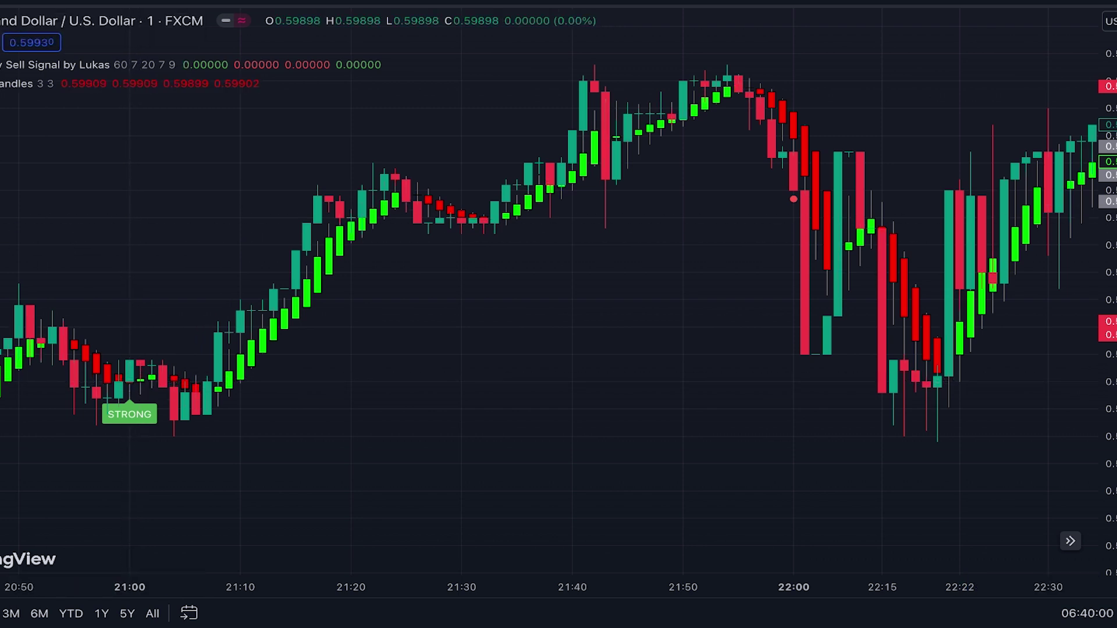
pyautogui.click(152, 380)
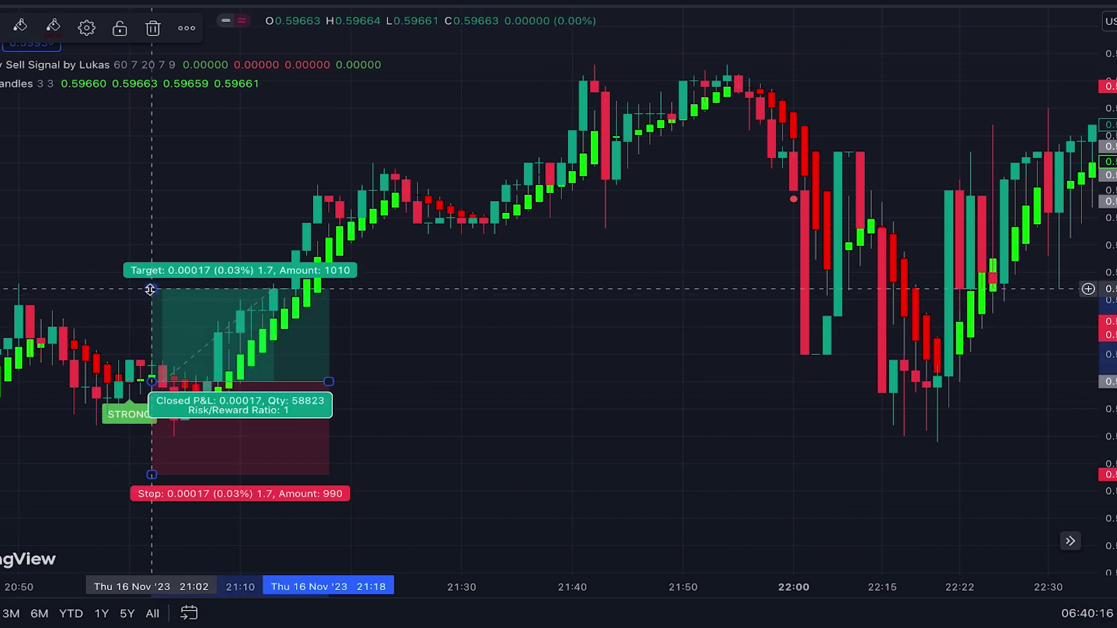
pyautogui.moveTo(151, 289); pyautogui.dragTo(163, 82)
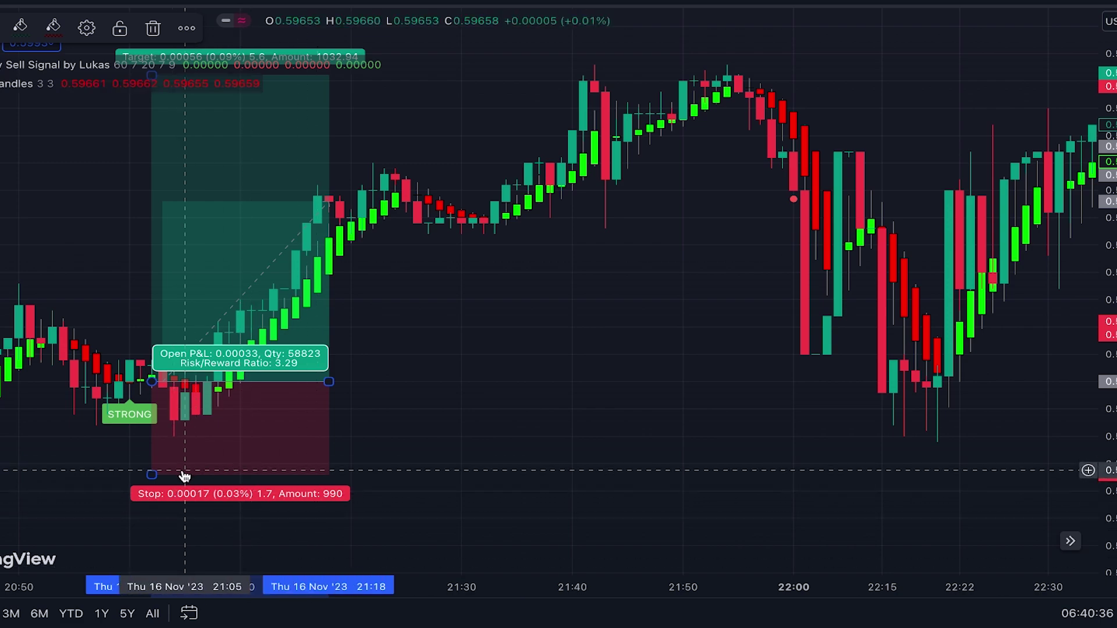
pyautogui.hscroll(-10, 184, 476)
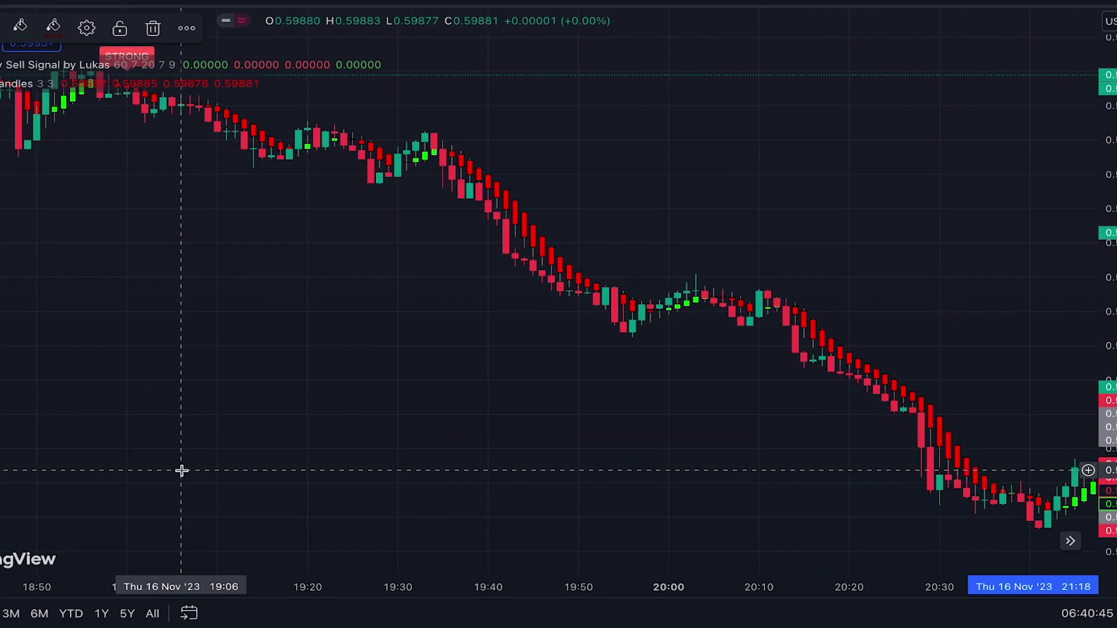
pyautogui.hscroll(-5, 182, 471)
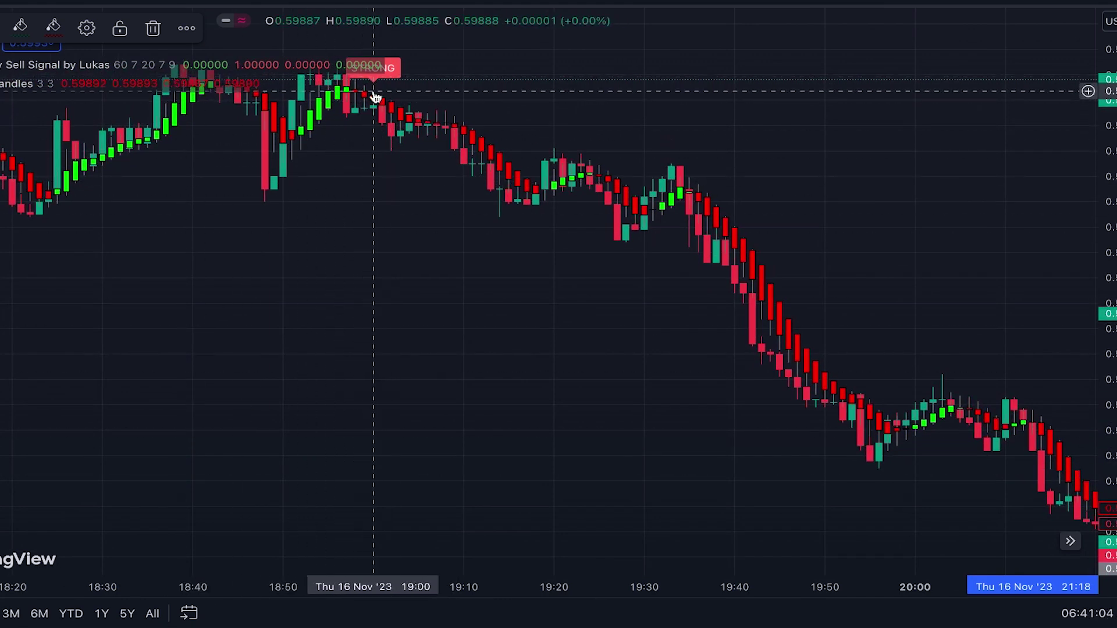
pyautogui.click(377, 111)
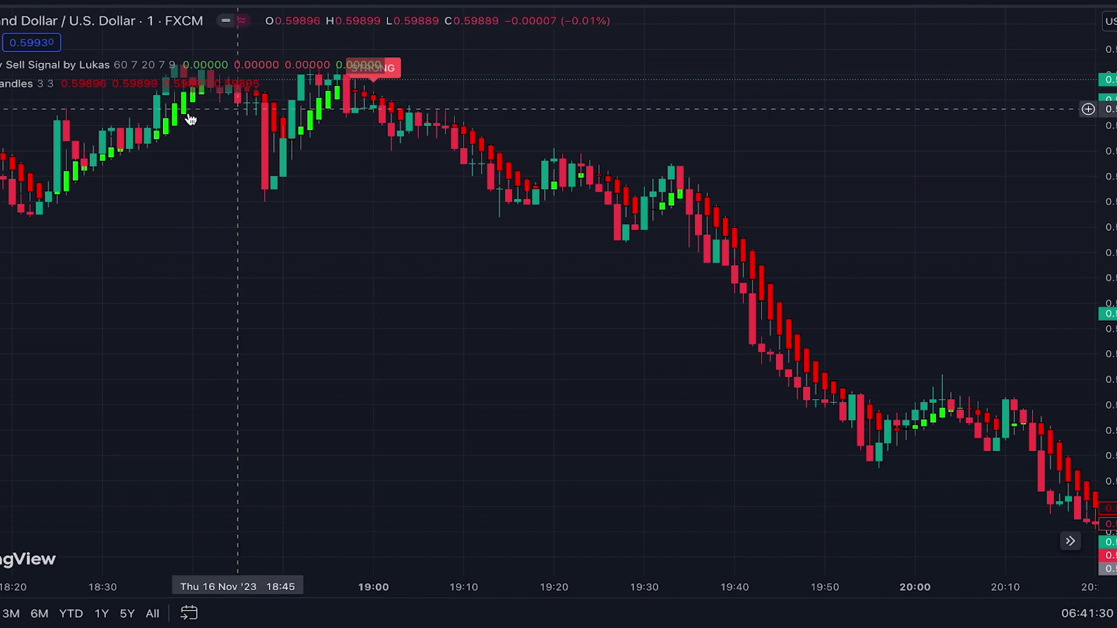
# Place a short position at the 19:01 STRONG signal with target 0.00254, then open the signal indicator's settings.
pyautogui.click(383, 107)
pyautogui.scroll(-2, 428, 254)
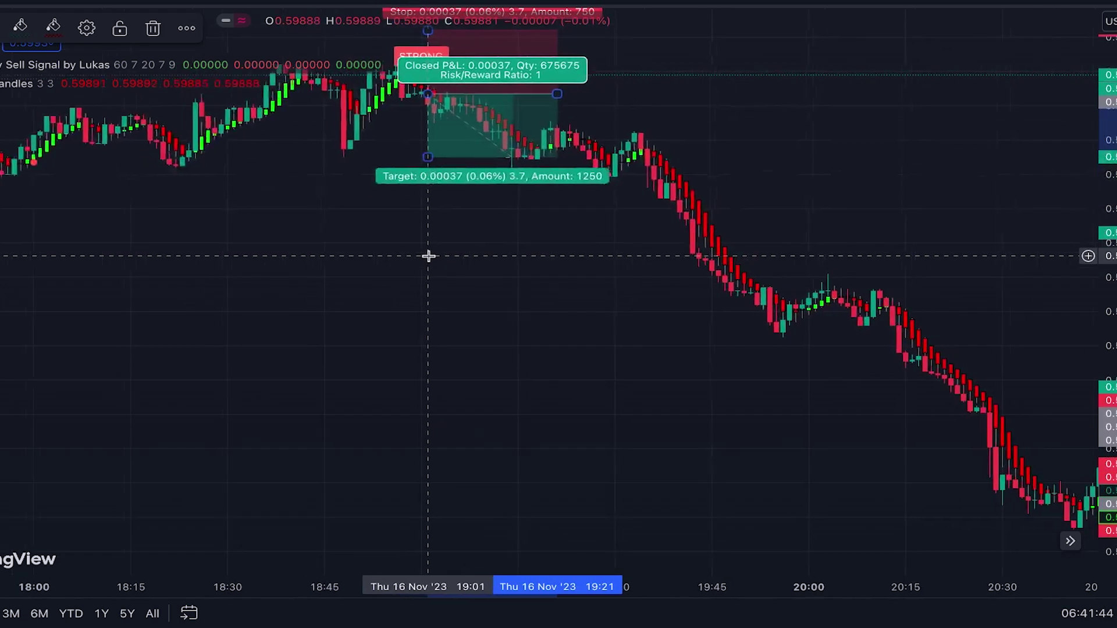
pyautogui.hscroll(5, 429, 256)
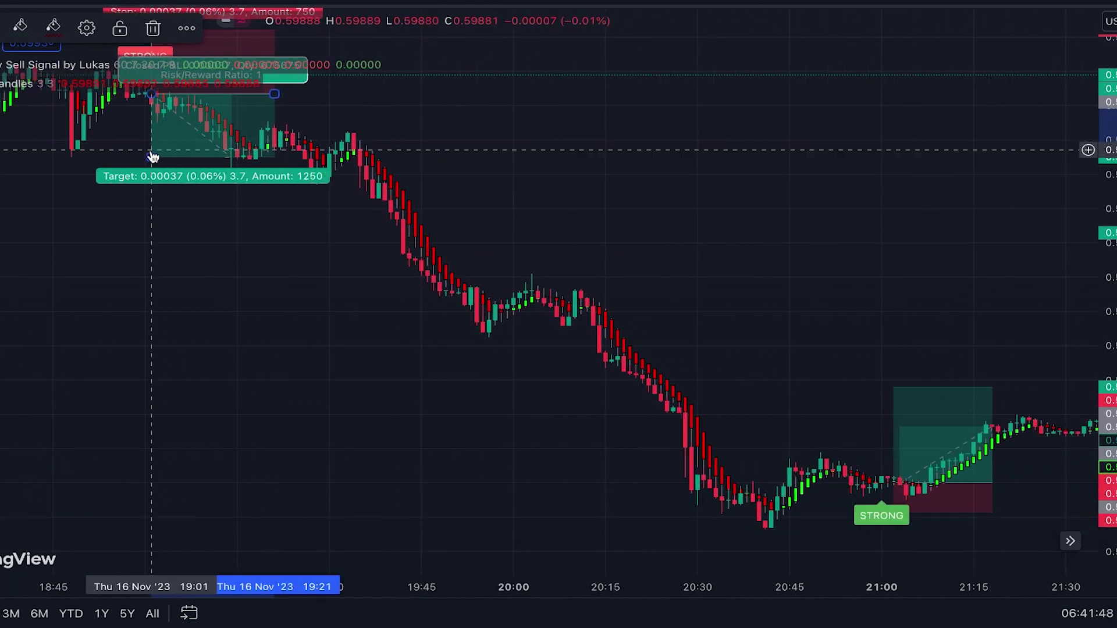
pyautogui.moveTo(152, 156)
pyautogui.mouseDown()
pyautogui.moveTo(158, 282)
pyautogui.moveTo(96, 365)
pyautogui.moveTo(129, 441)
pyautogui.moveTo(149, 533)
pyautogui.mouseUp()
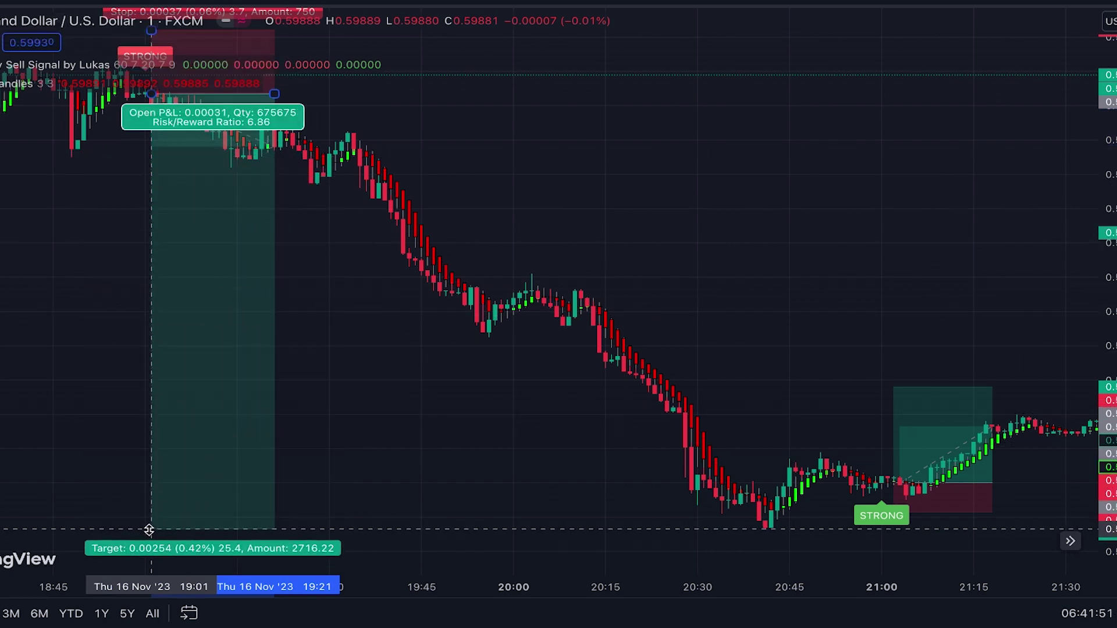
pyautogui.click(117, 528)
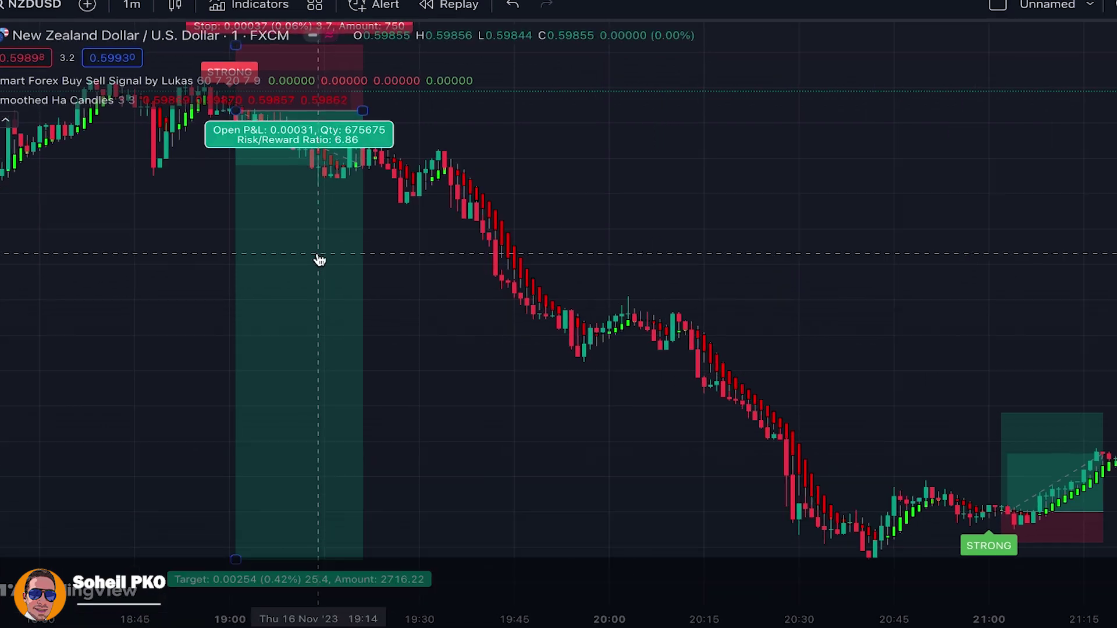
pyautogui.click(307, 80)
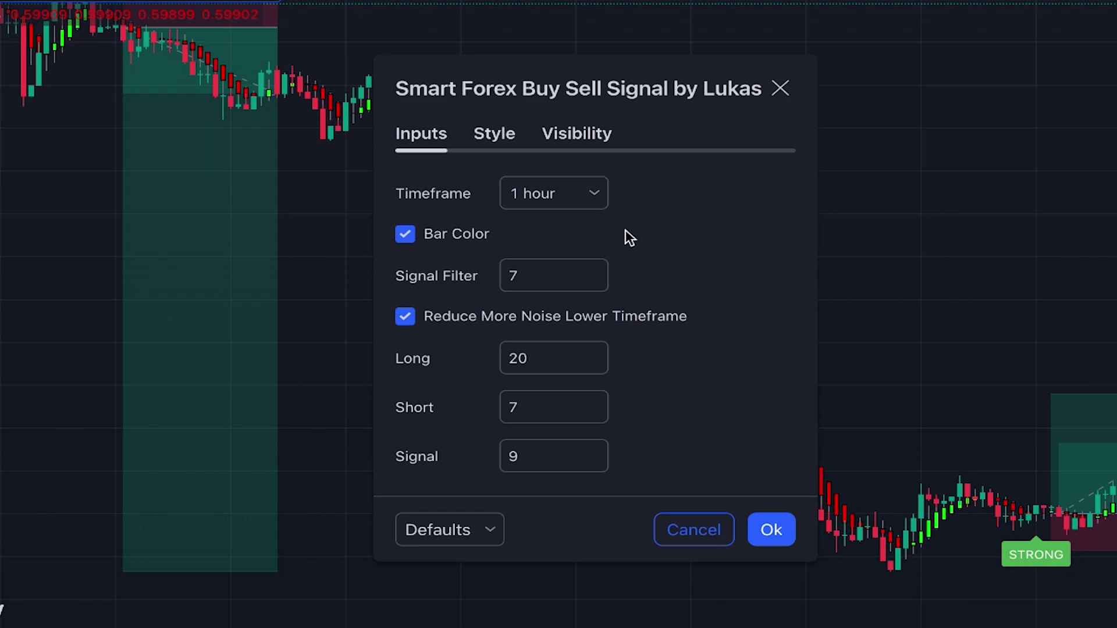
# Close the Smart Forex indicator settings with inputs unchanged at 60, 7, 20, 7, 9.
pyautogui.click(772, 529)
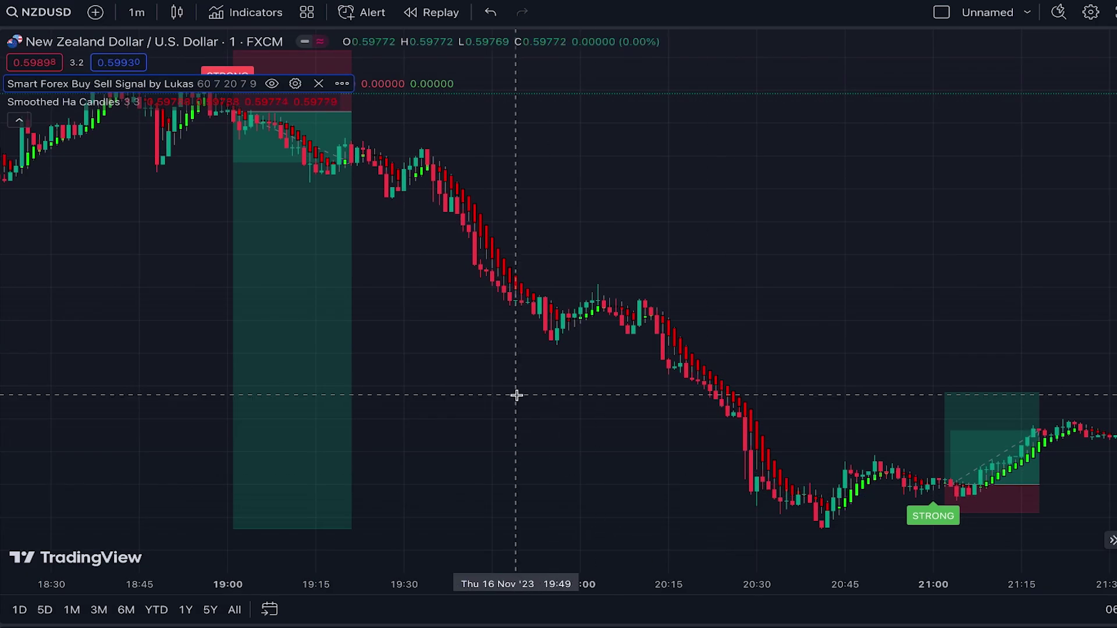